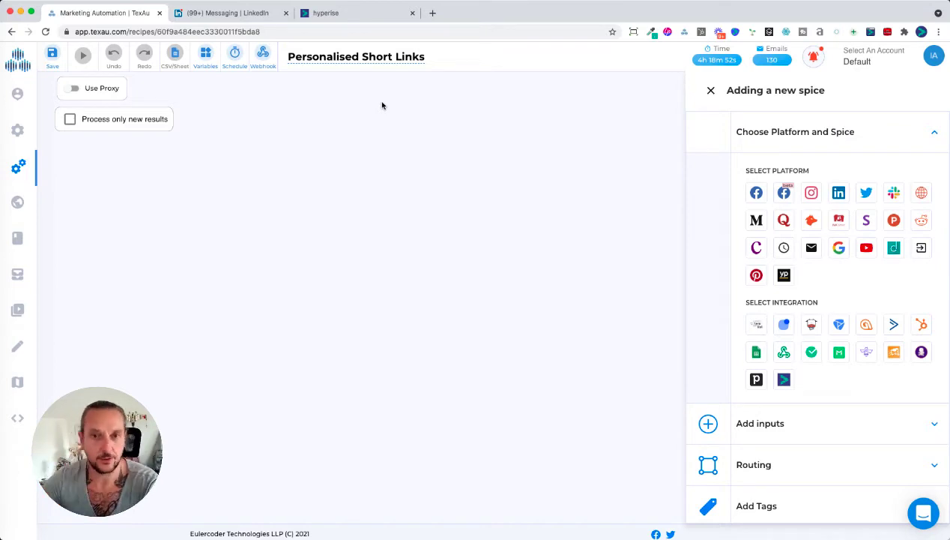
Switch to LinkedIn messaging, follow the personalised Hyperise link in the open conversation, and play the video on its landing page.
click(216, 14)
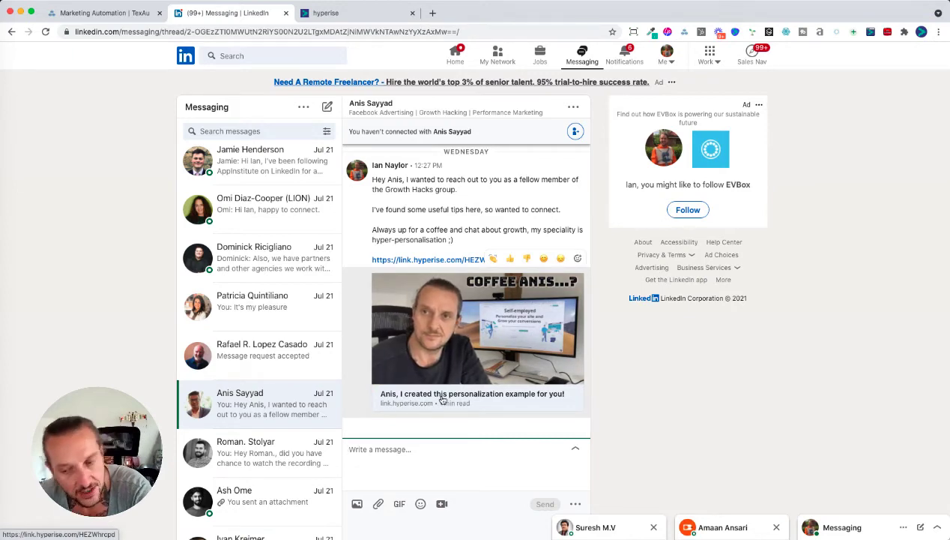
click(490, 323)
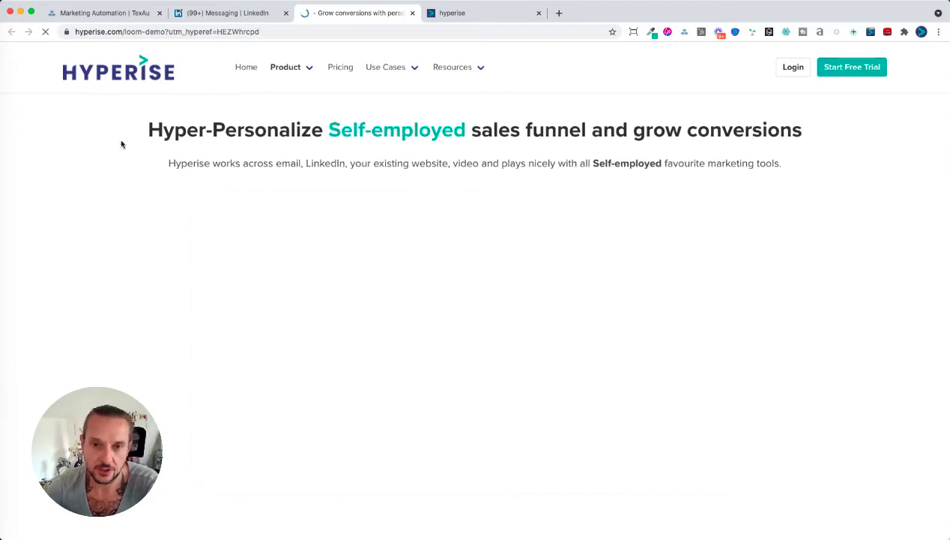
click(227, 12)
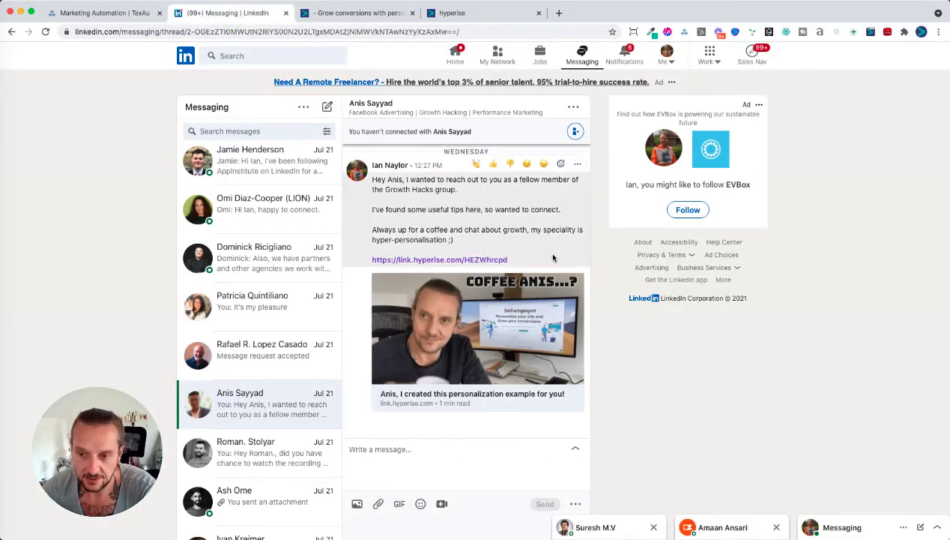
click(339, 14)
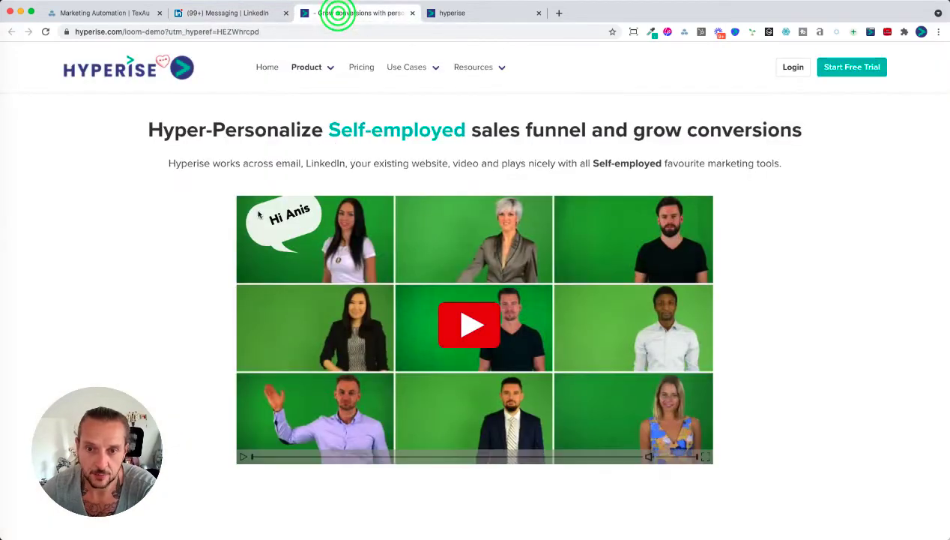
click(485, 332)
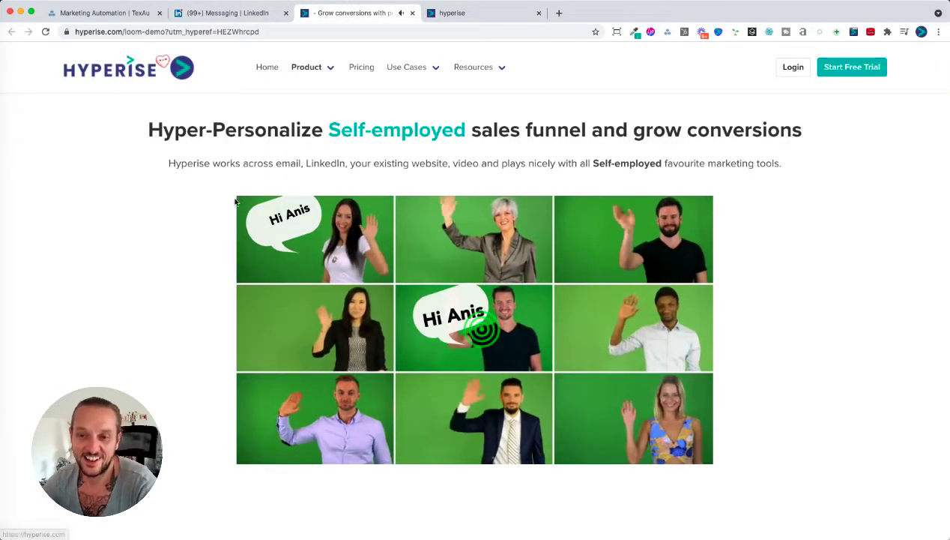
click(381, 339)
Compare the LinkedIn message preview with the landing page's personalised text, including the greeting above the strategy call calendar.
click(234, 10)
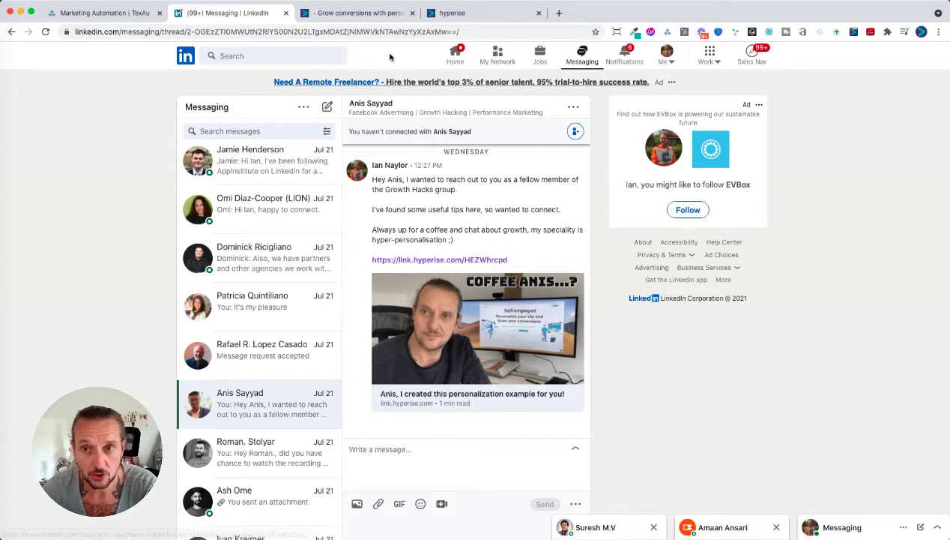
click(353, 13)
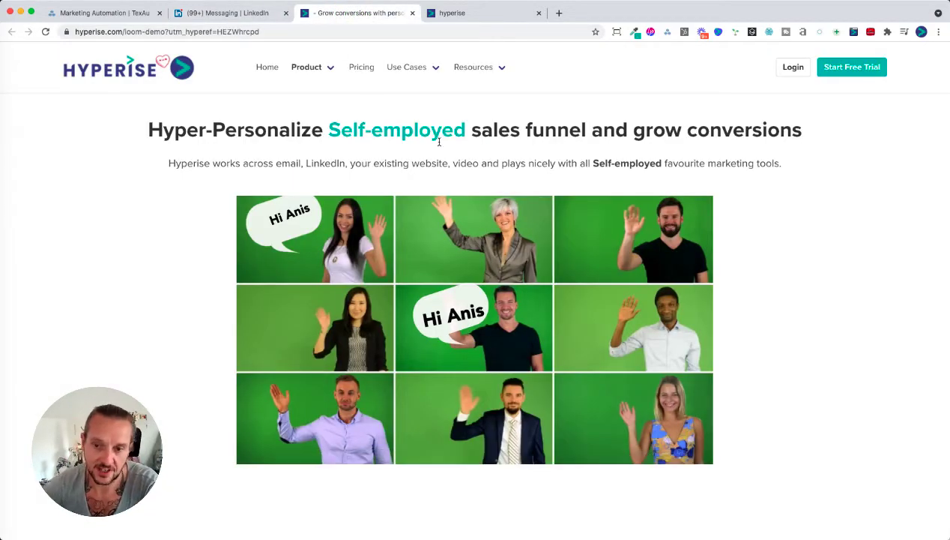
scroll(440, 142, down, 5)
click(152, 325)
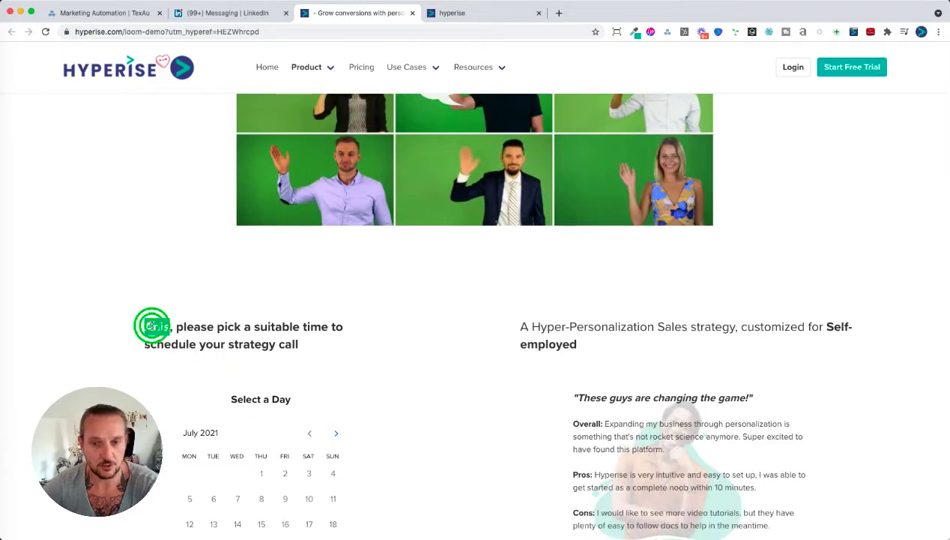
click(251, 15)
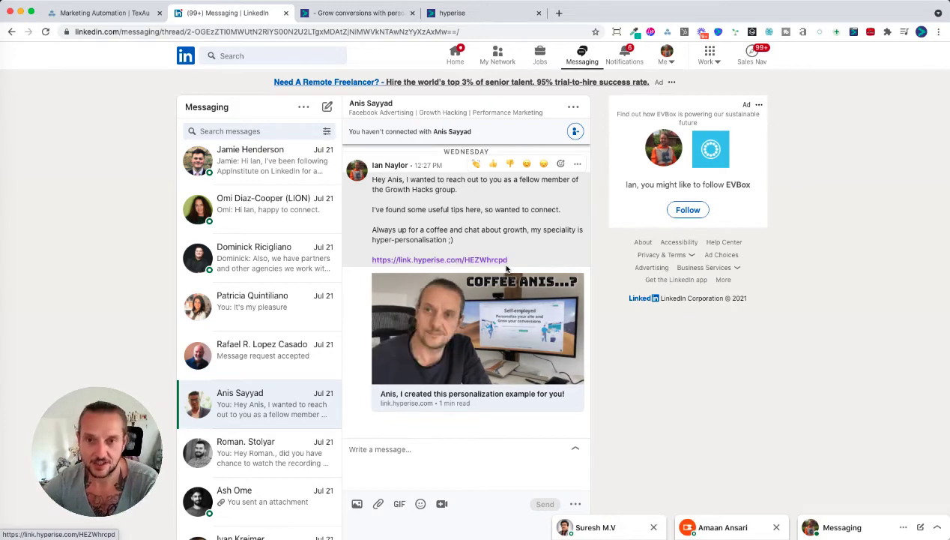
Switch to TexAu and add the LinkedIn spice "Extract profiles from Linkedin search" to the Personalised Short Links recipe.
click(79, 14)
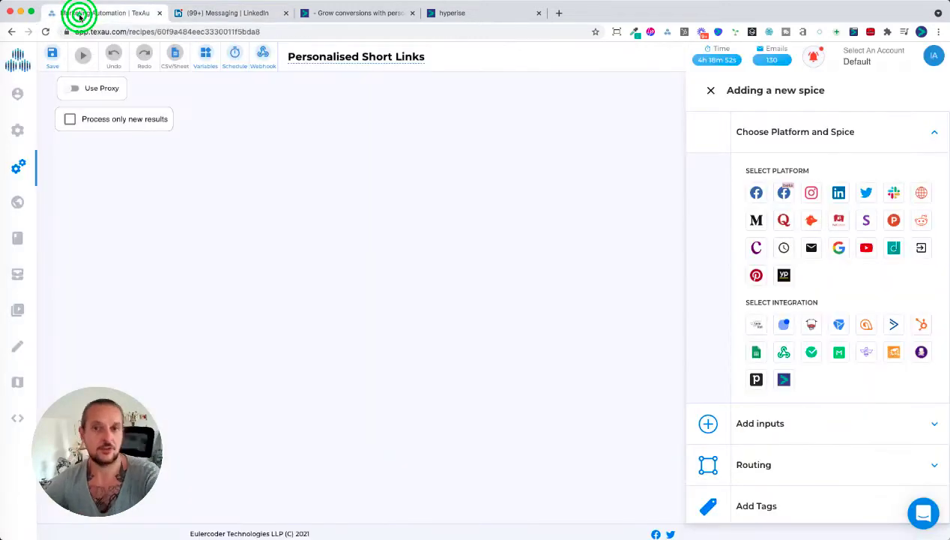
click(838, 193)
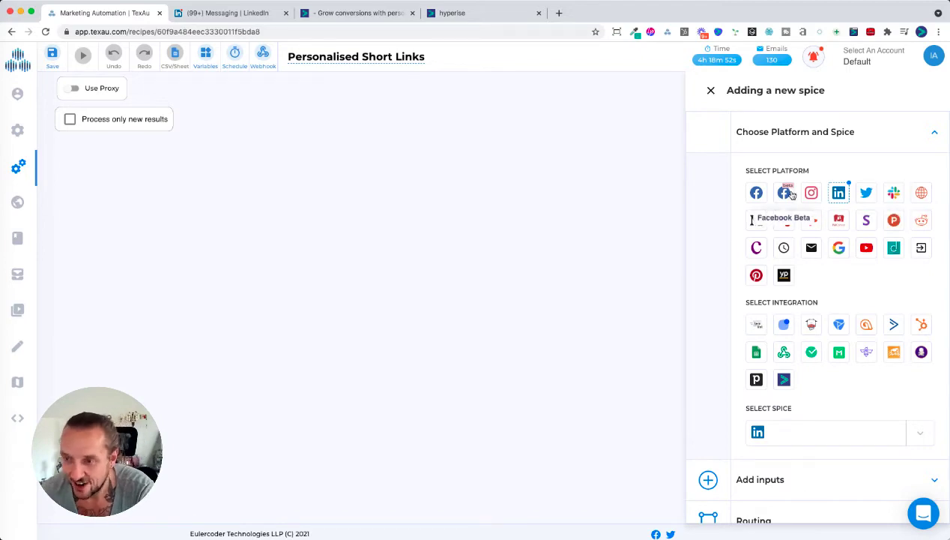
click(912, 432)
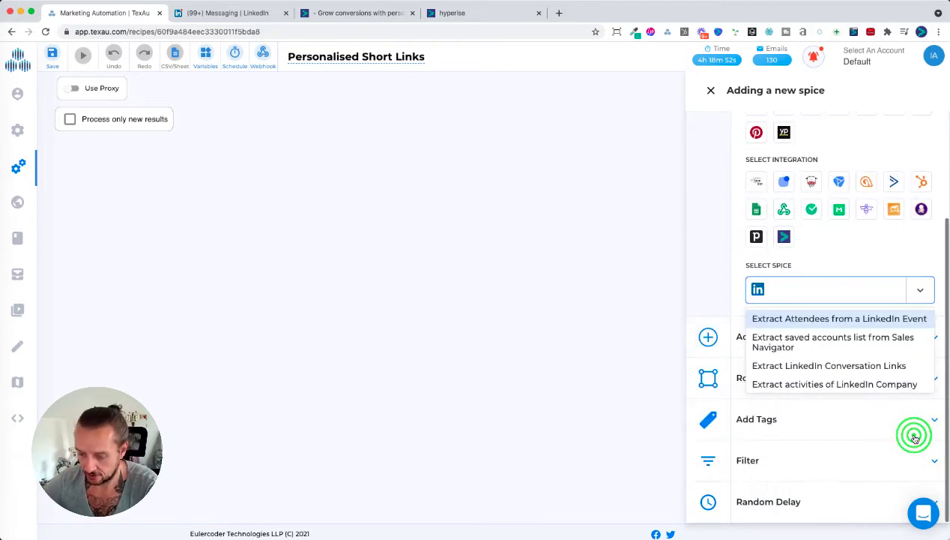
text(searc)
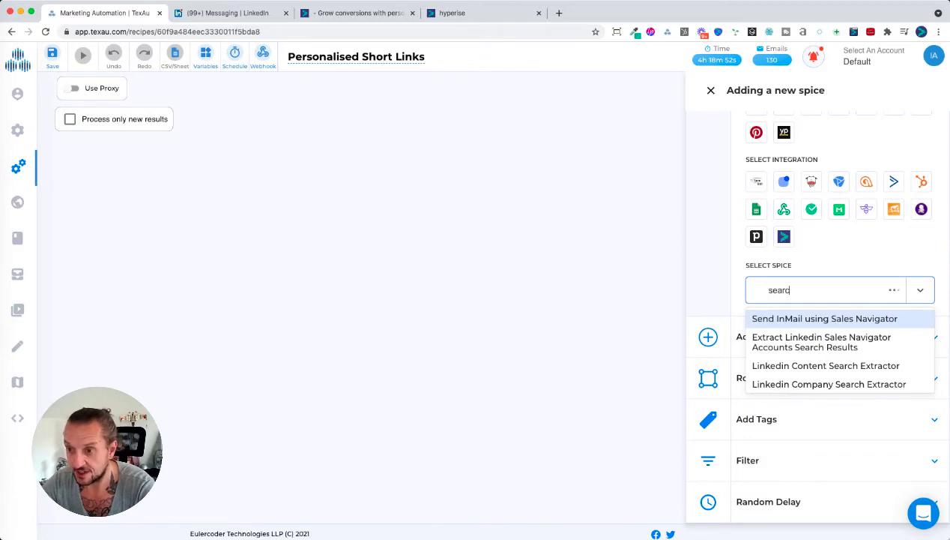
text(h)
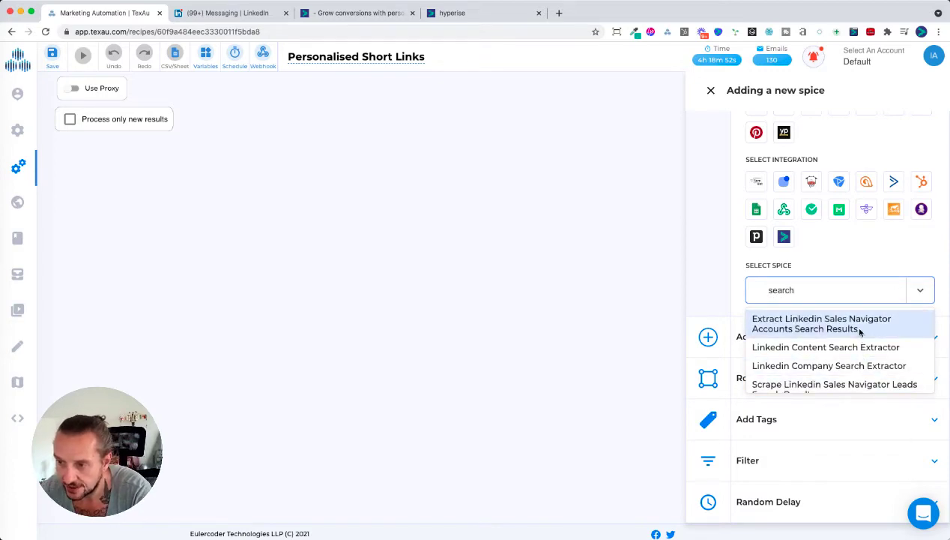
scroll(865, 333, down, 2)
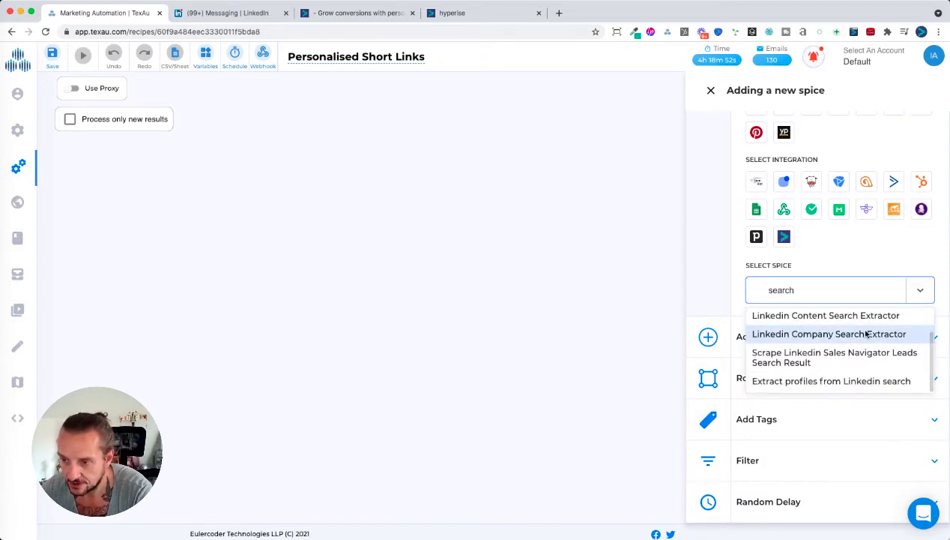
click(875, 380)
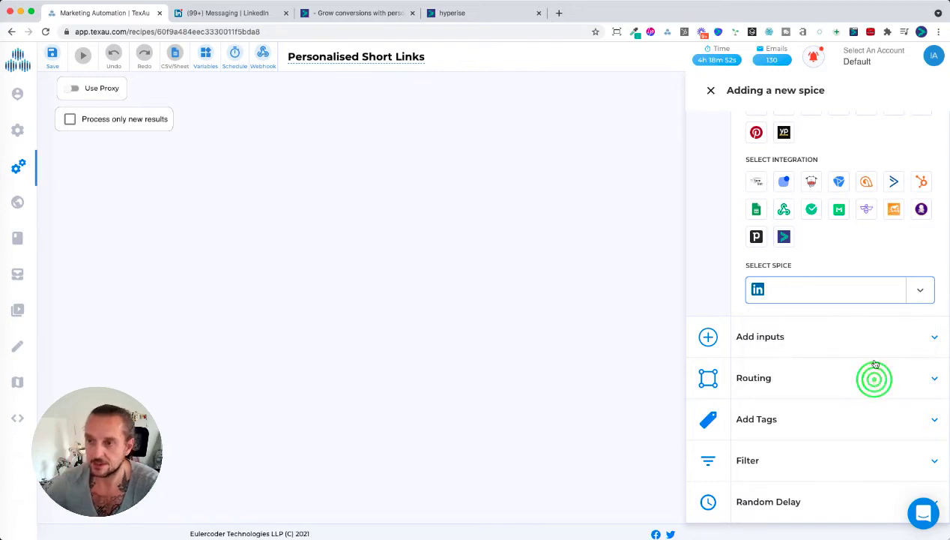
Set the search spice's LinkedIn session cookie to the LI_AT global variable and its search text to SDR.
click(842, 165)
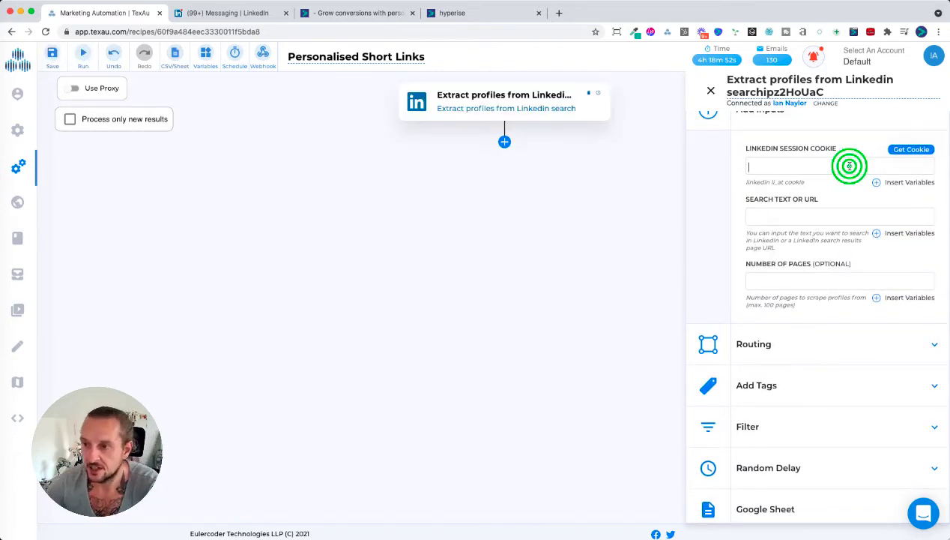
click(908, 182)
click(464, 117)
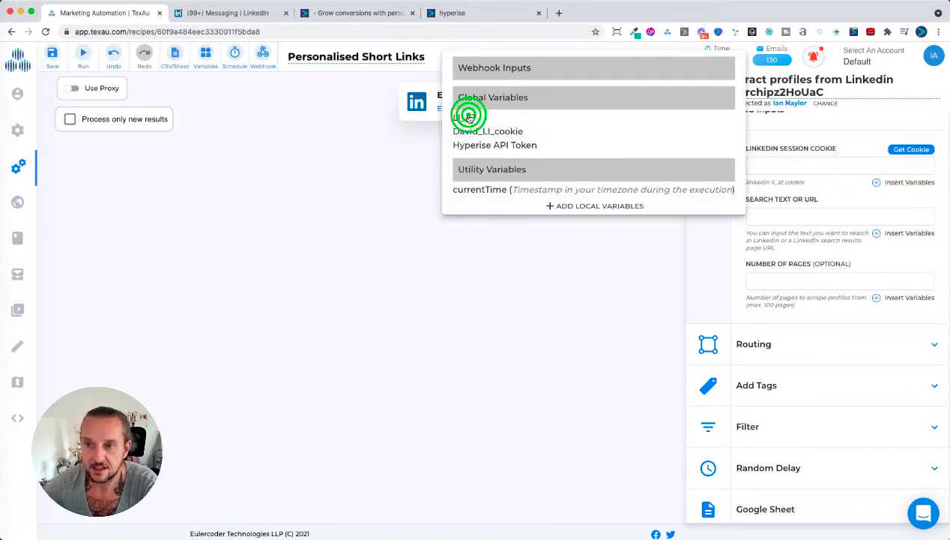
click(788, 215)
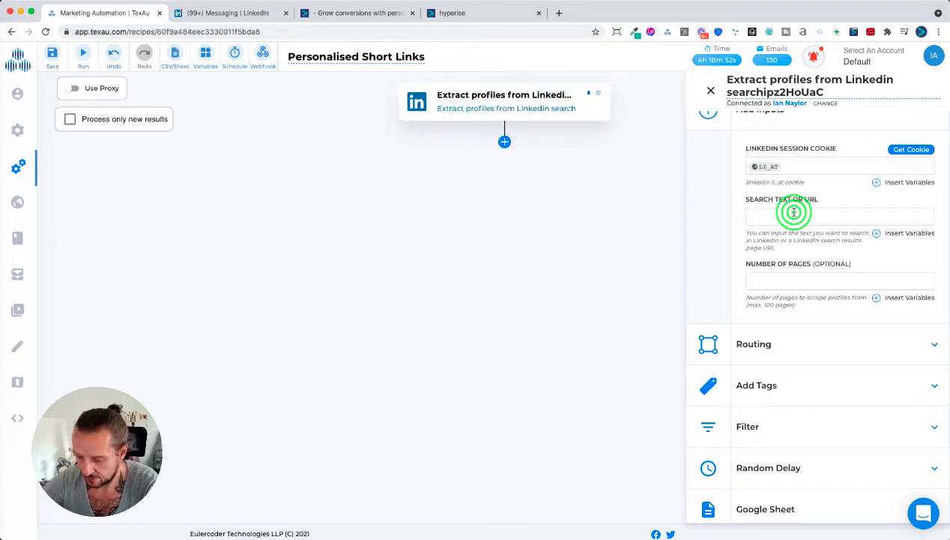
text(SDR)
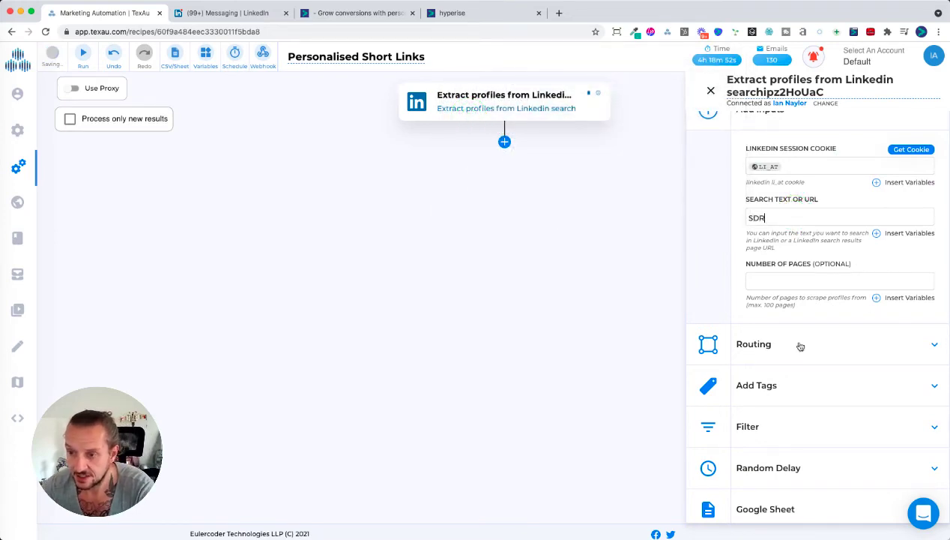
Add the LinkedIn spice "Scrape a LinkedIn profile" after the profile search extraction.
click(504, 142)
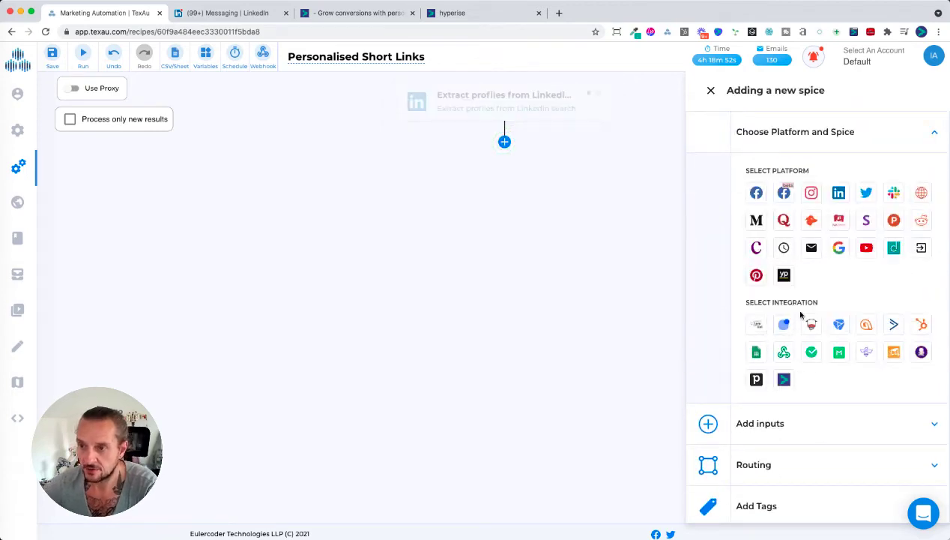
click(839, 192)
click(825, 424)
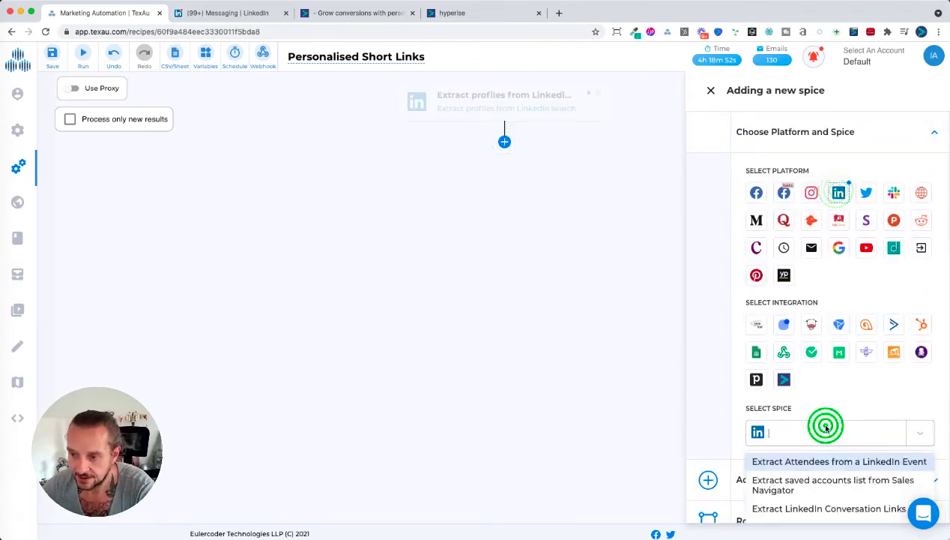
scroll(825, 421, down, 2)
text(scr)
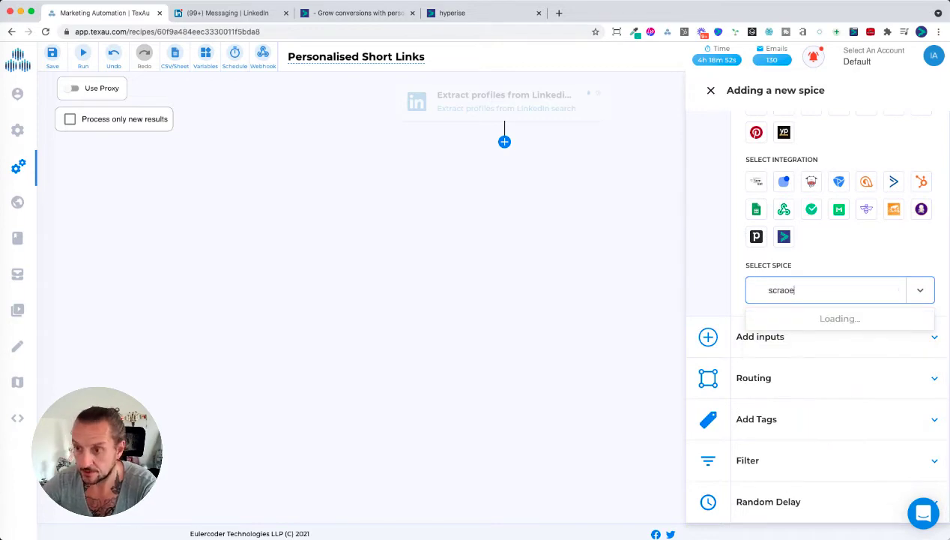
text(ape)
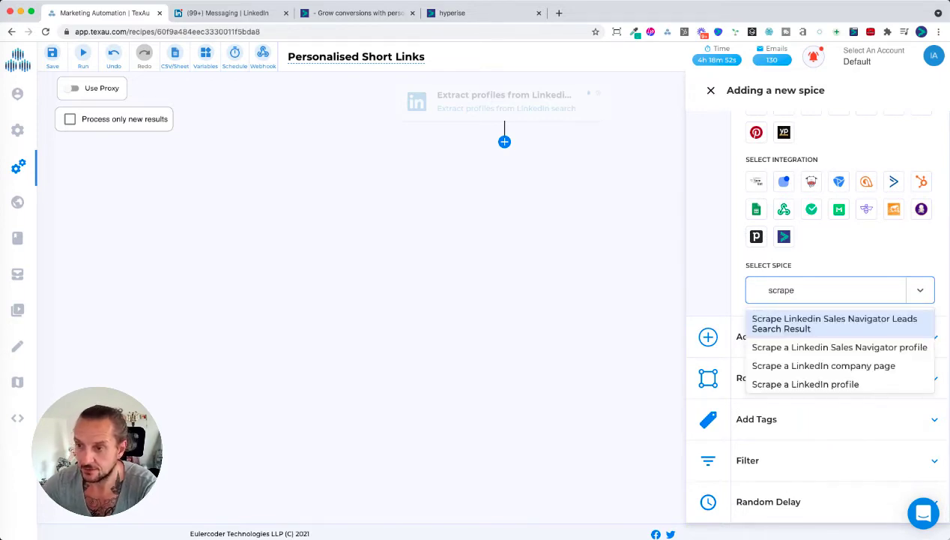
click(844, 384)
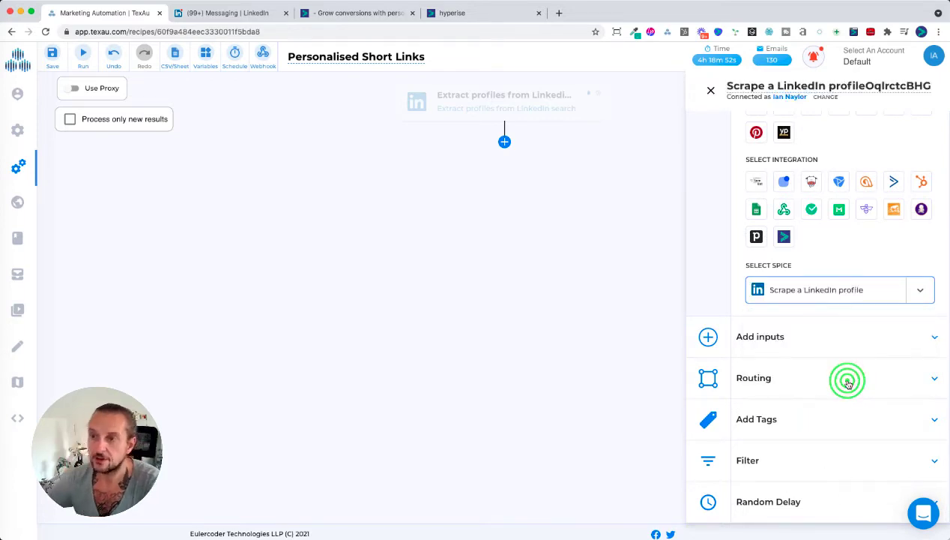
Set the profile scraper's session cookie to the LI_AT variable and its profile URL to the url output of the LinkedIn search.
click(888, 191)
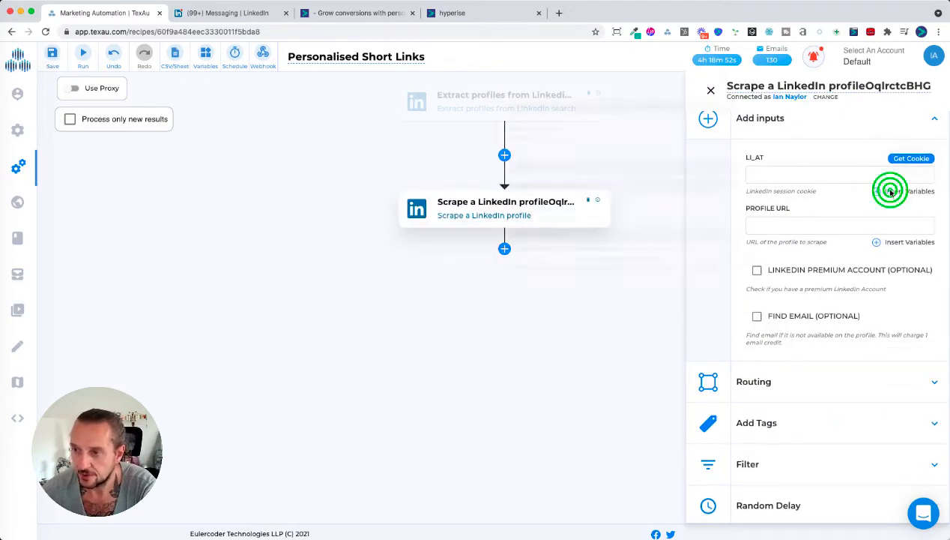
click(475, 209)
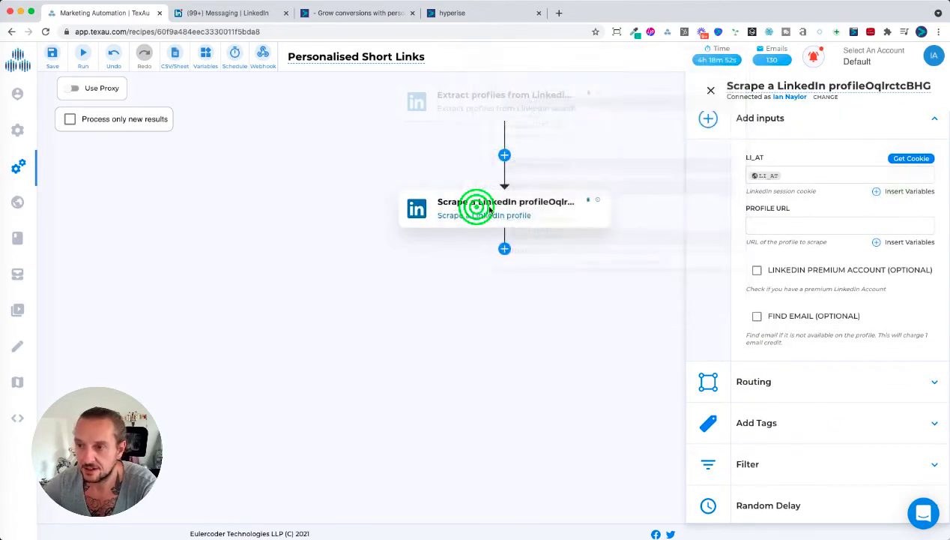
click(801, 222)
click(894, 242)
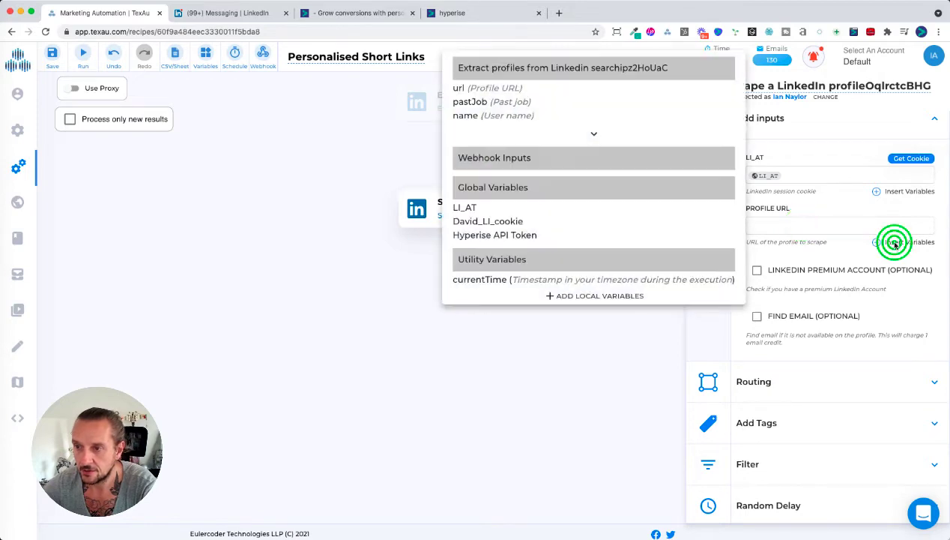
click(581, 128)
click(487, 87)
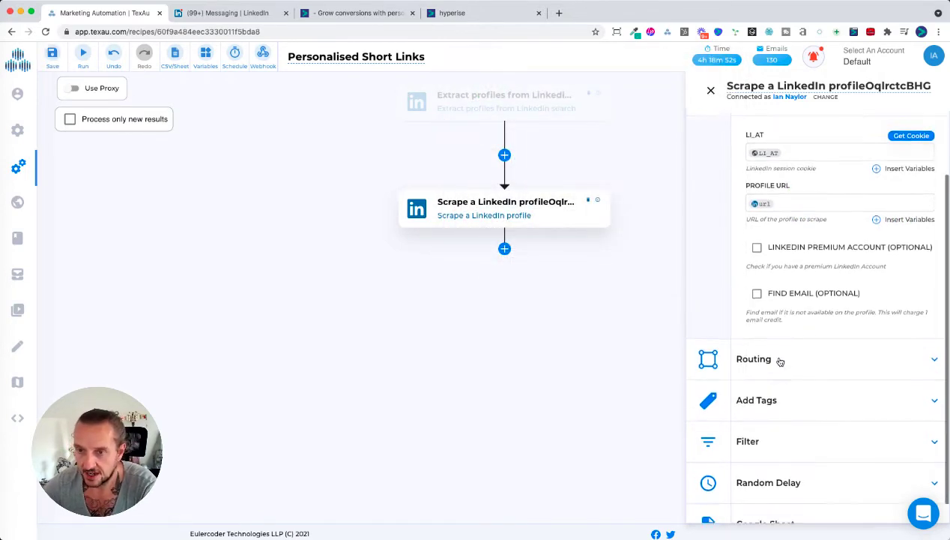
scroll(780, 361, down, 2)
click(537, 267)
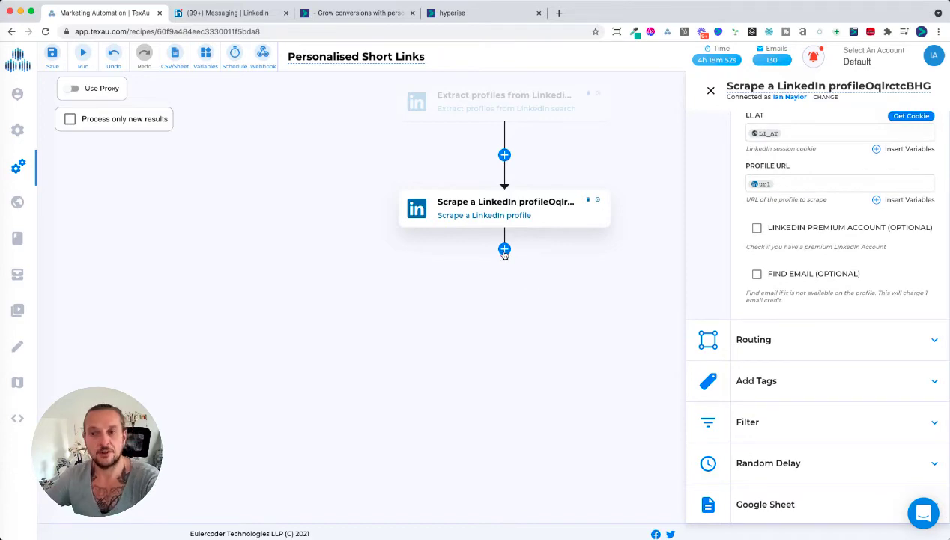
Add the Hyperise integration spice "Hyperise Personalised ShortLinks" after the LinkedIn profile scraper.
click(503, 250)
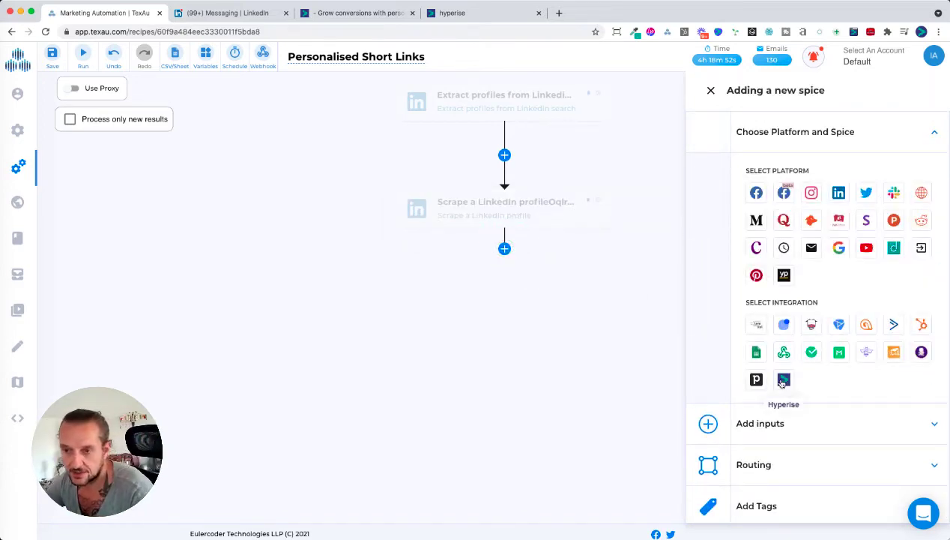
click(783, 381)
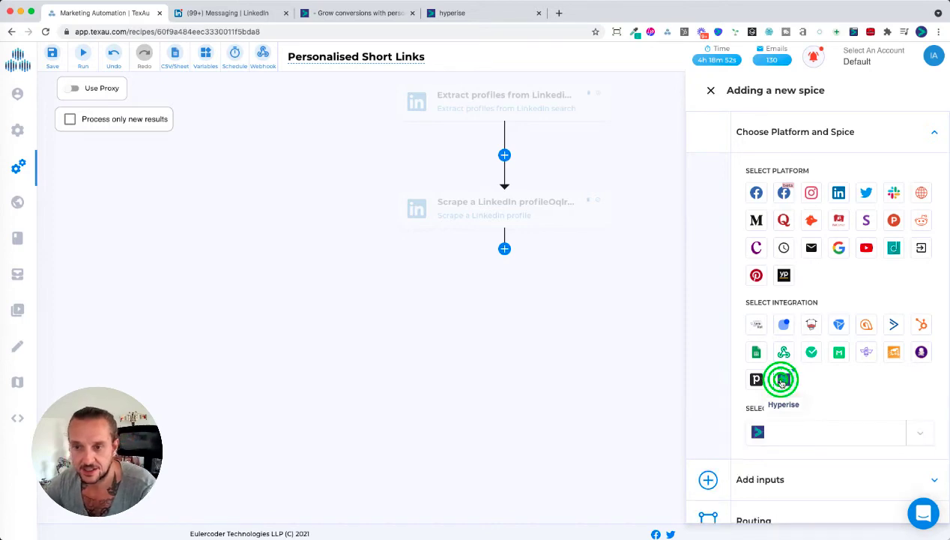
click(920, 433)
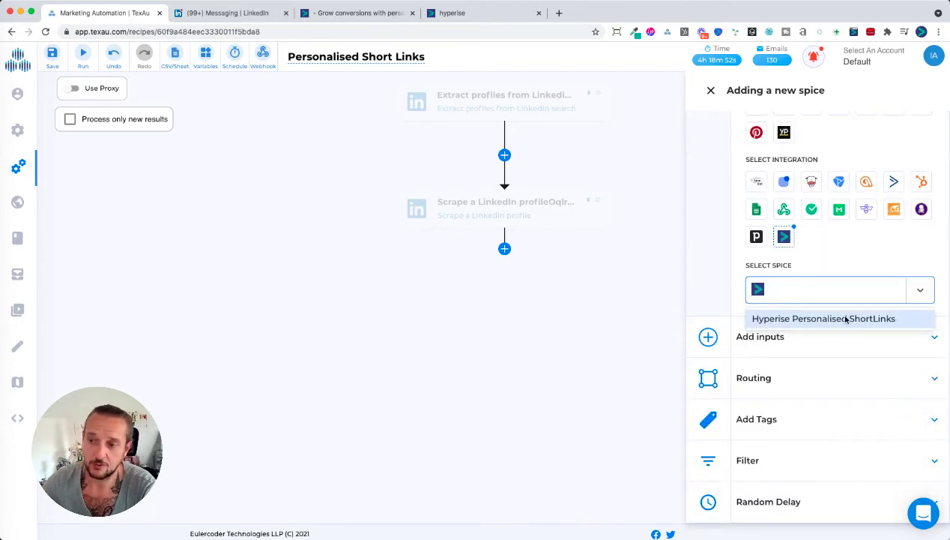
click(873, 319)
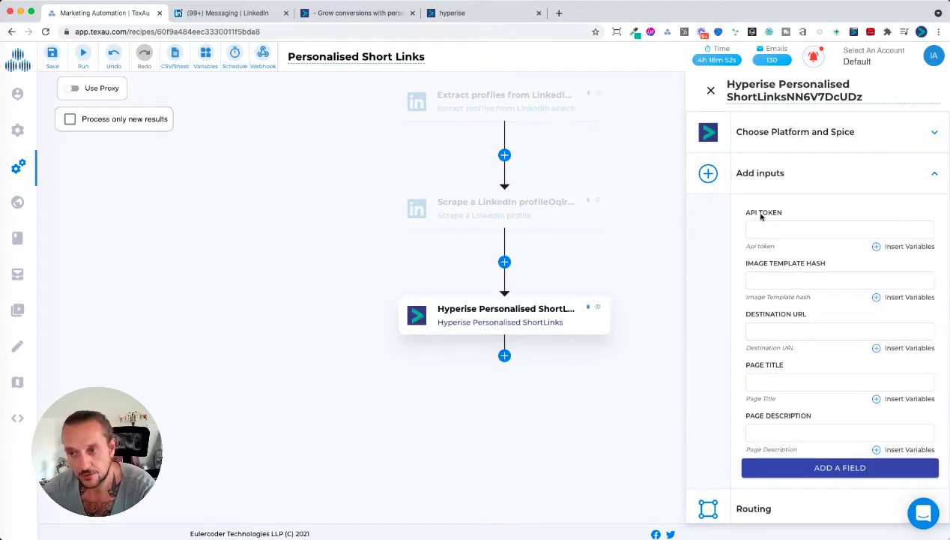
Switch to Hyperise and open its API settings to examine the texau token entry.
click(823, 229)
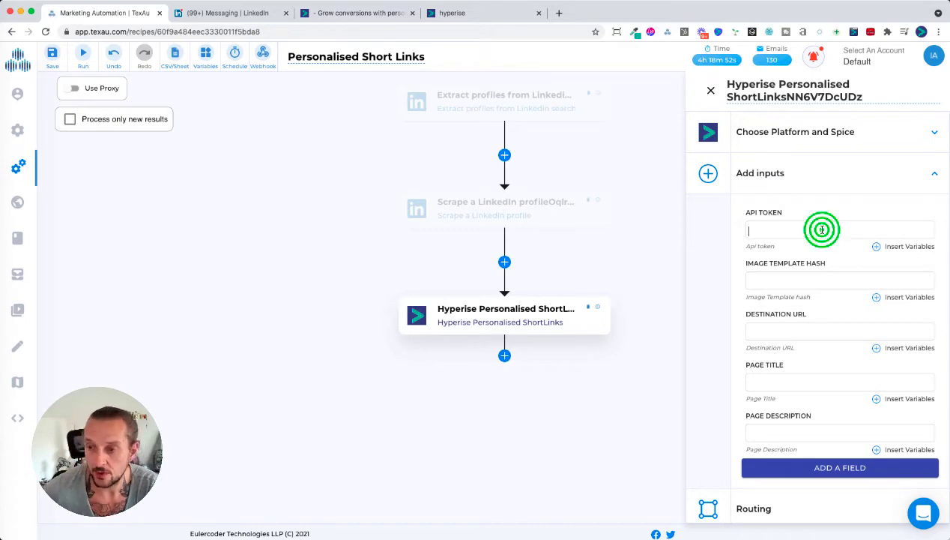
click(449, 14)
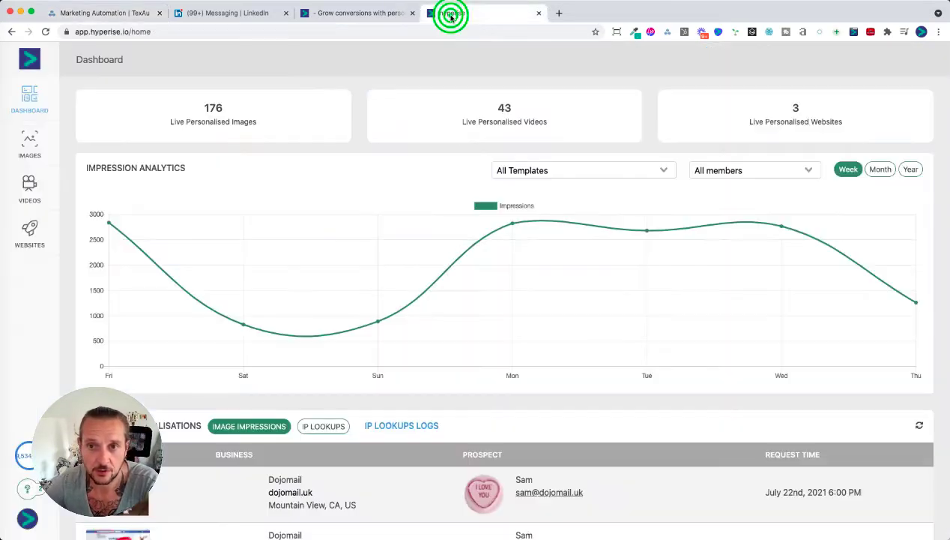
mouse_move(33, 524)
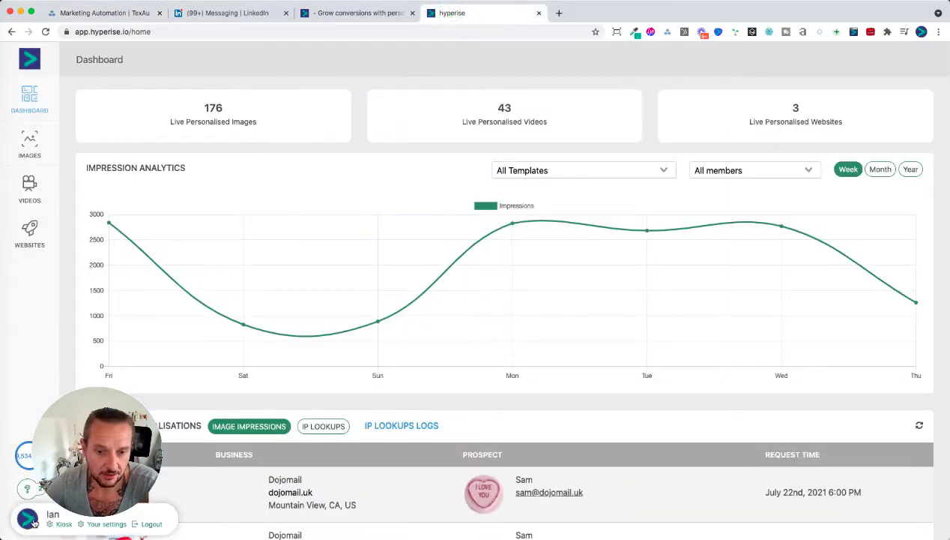
click(109, 525)
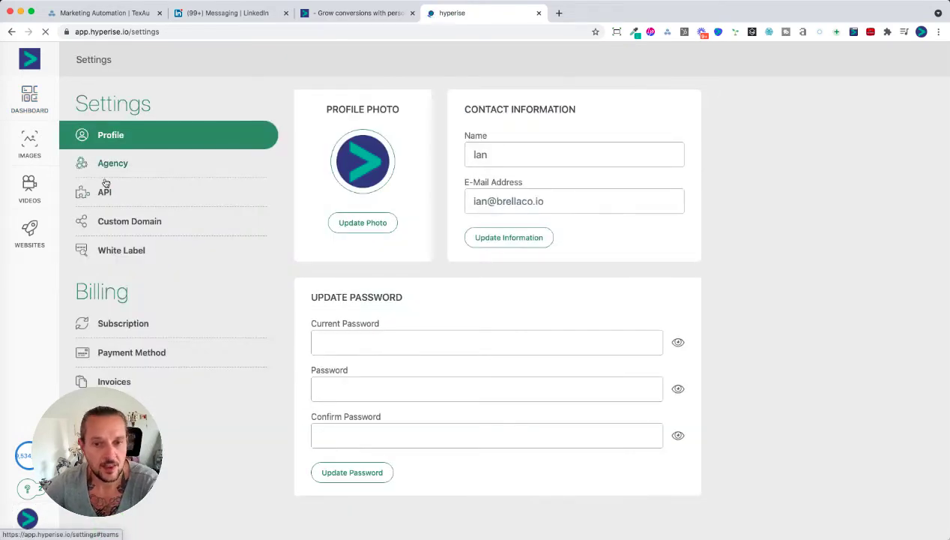
click(103, 186)
click(311, 303)
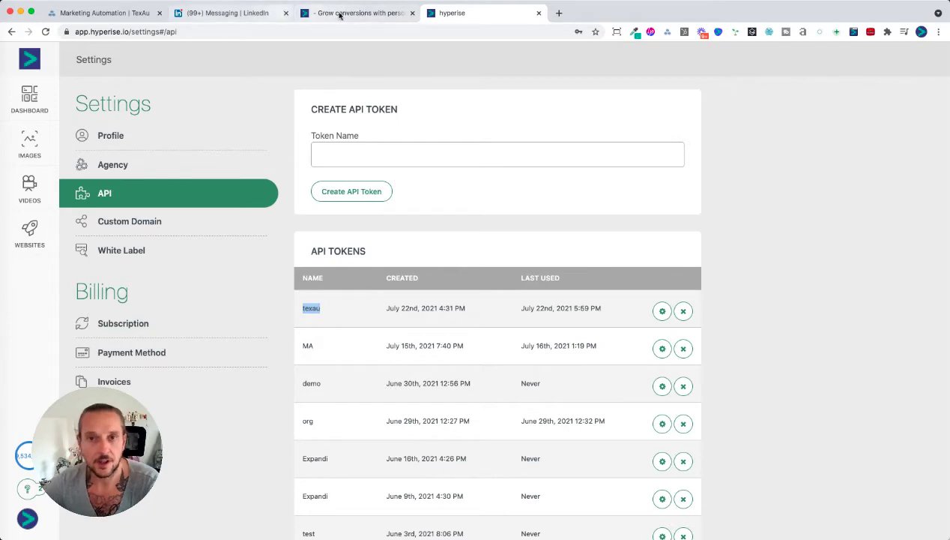
Back in TexAu, fill the short-link spice's API token with the Hyperise API Token global variable.
click(113, 12)
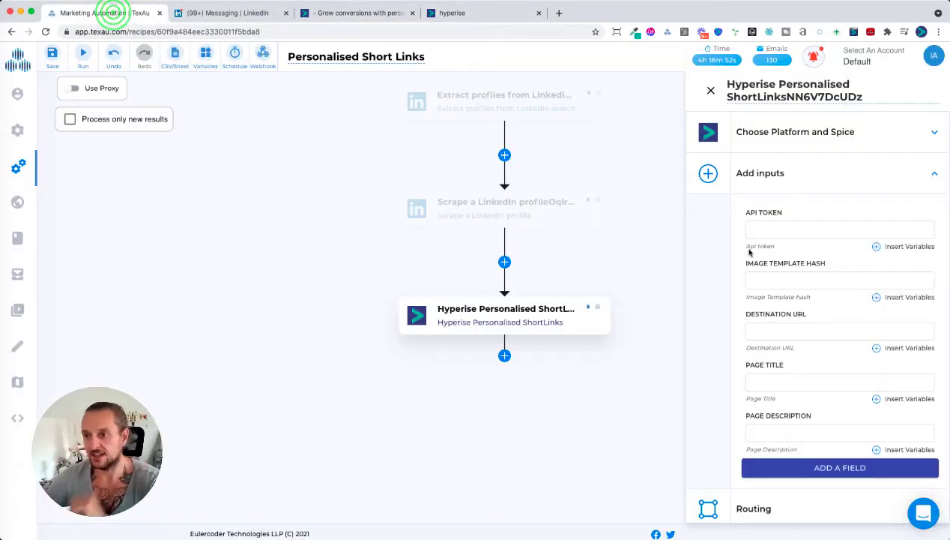
click(892, 247)
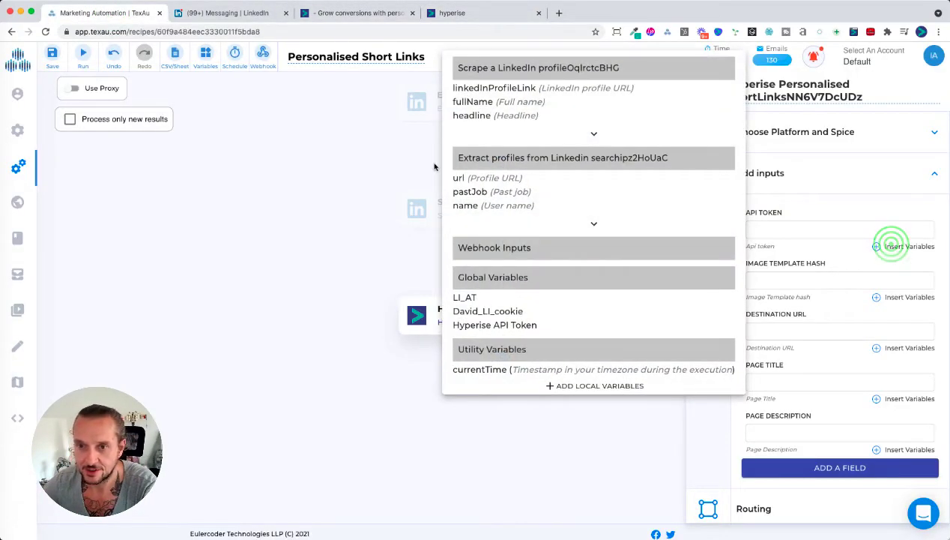
click(509, 324)
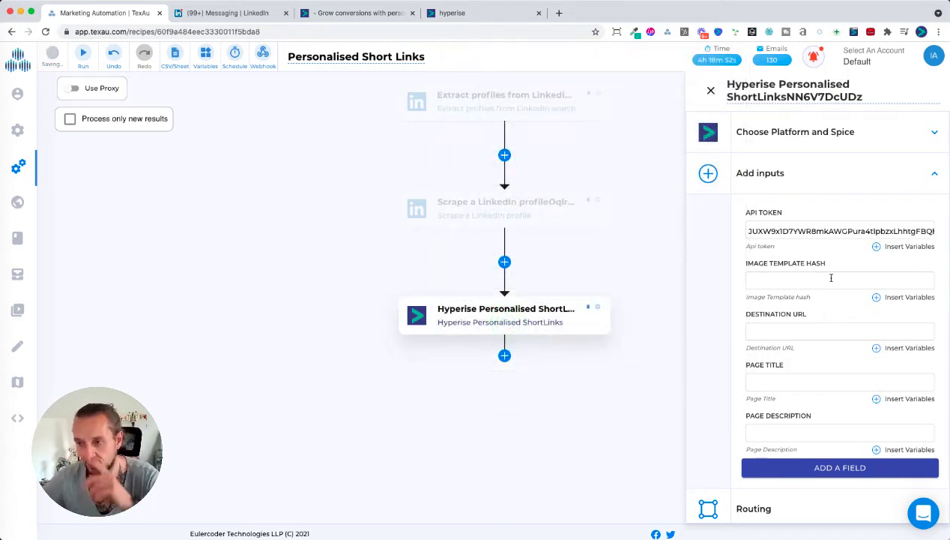
Set the image template hash by choosing the GIF Coffee image from the Hyperise data.
click(781, 278)
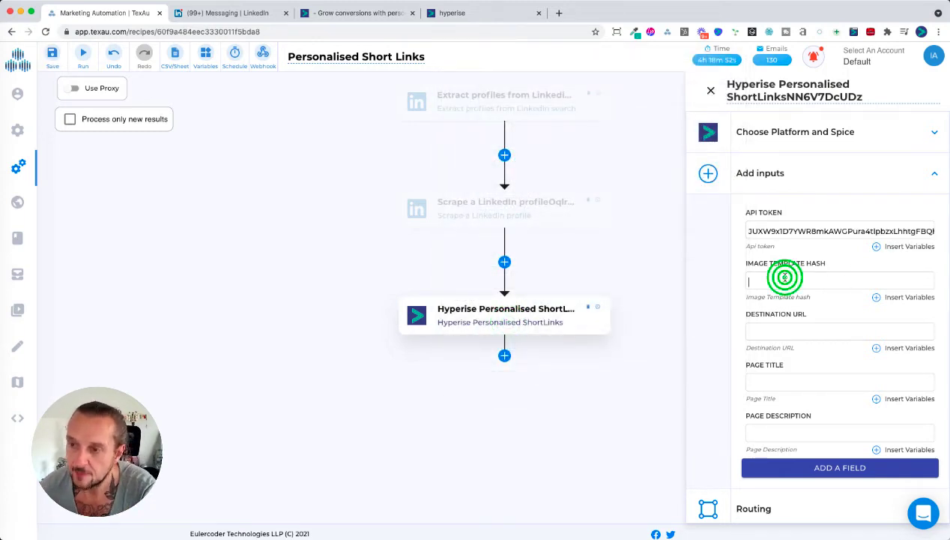
click(908, 298)
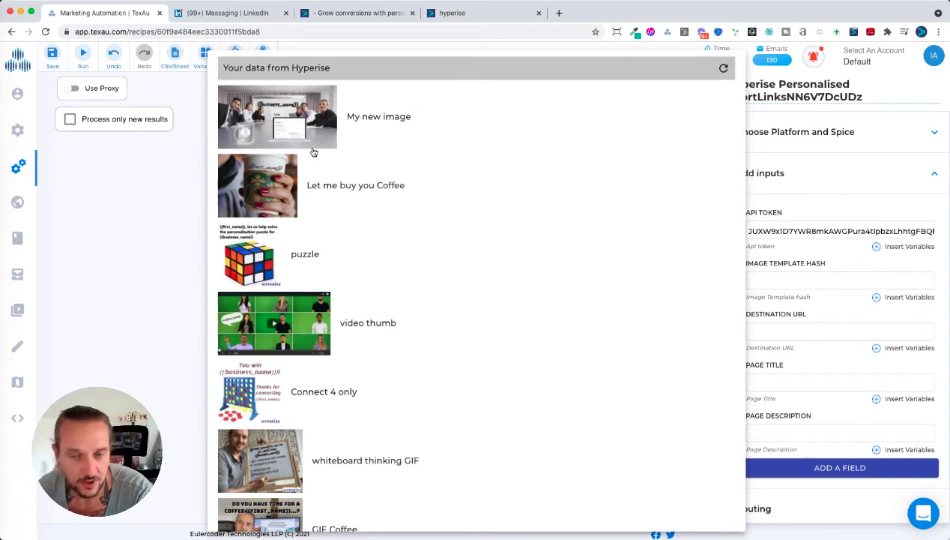
scroll(335, 260, down, 2)
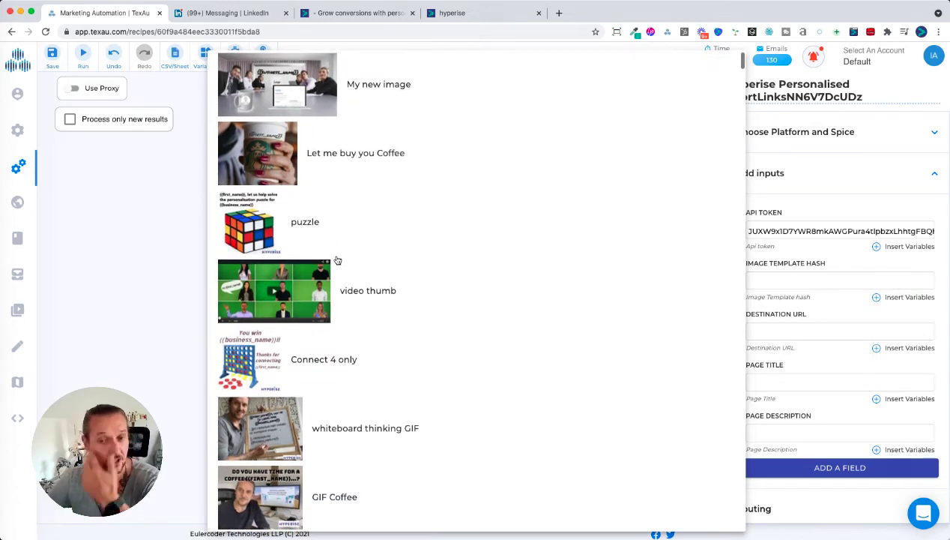
scroll(337, 260, down, 10)
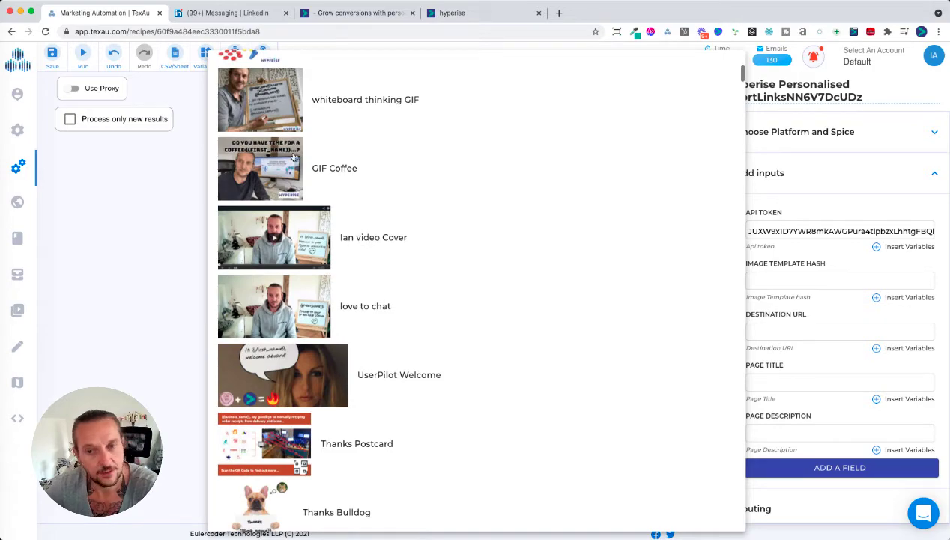
click(257, 157)
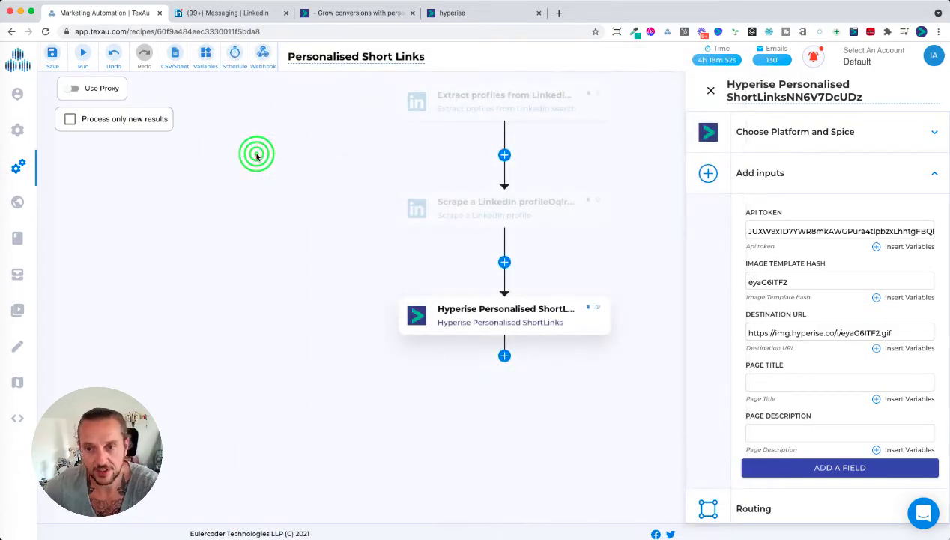
triple_click(864, 332)
key(BackSpace)
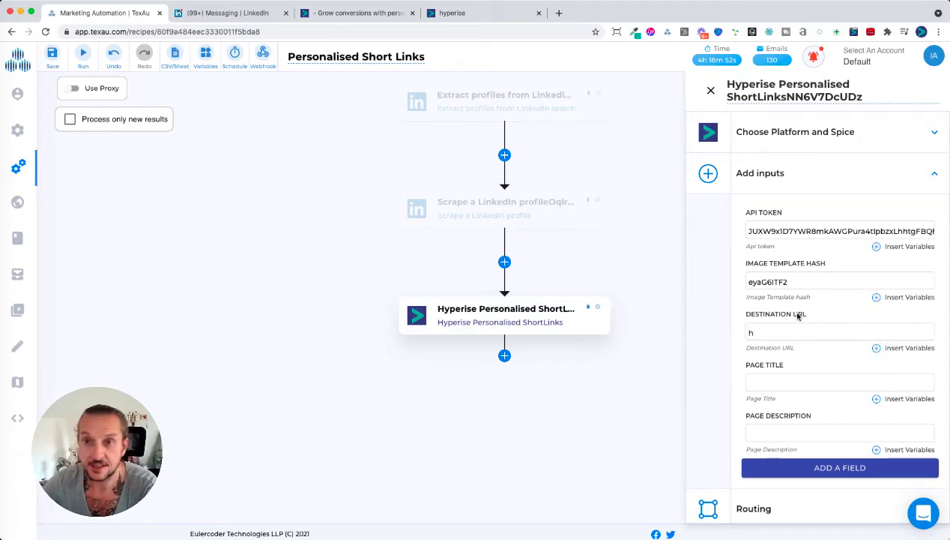
click(450, 13)
click(389, 13)
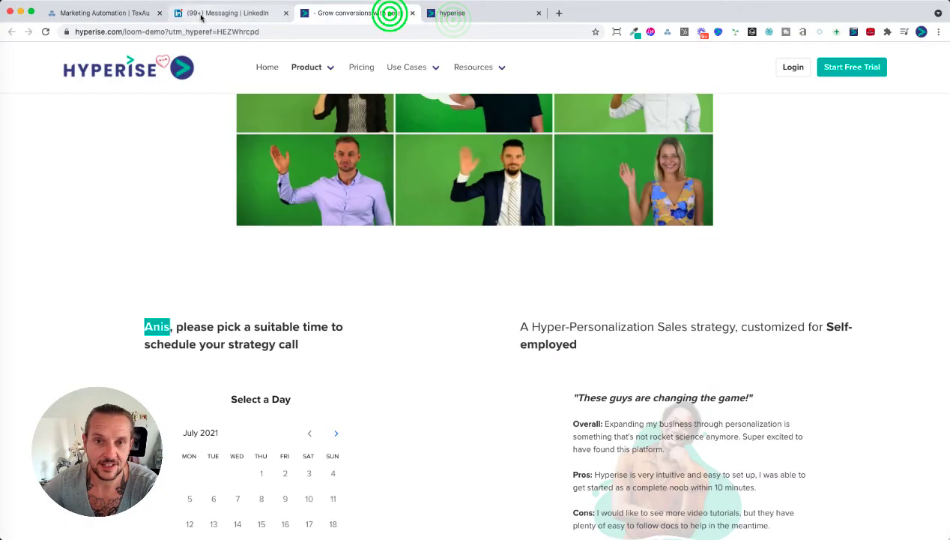
click(165, 32)
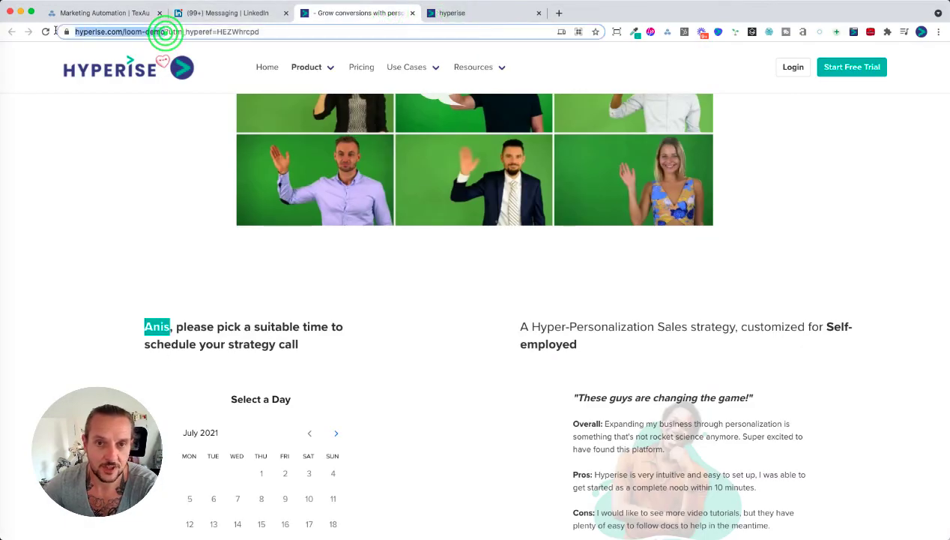
drag(56, 31, 56, 32)
key(super+c)
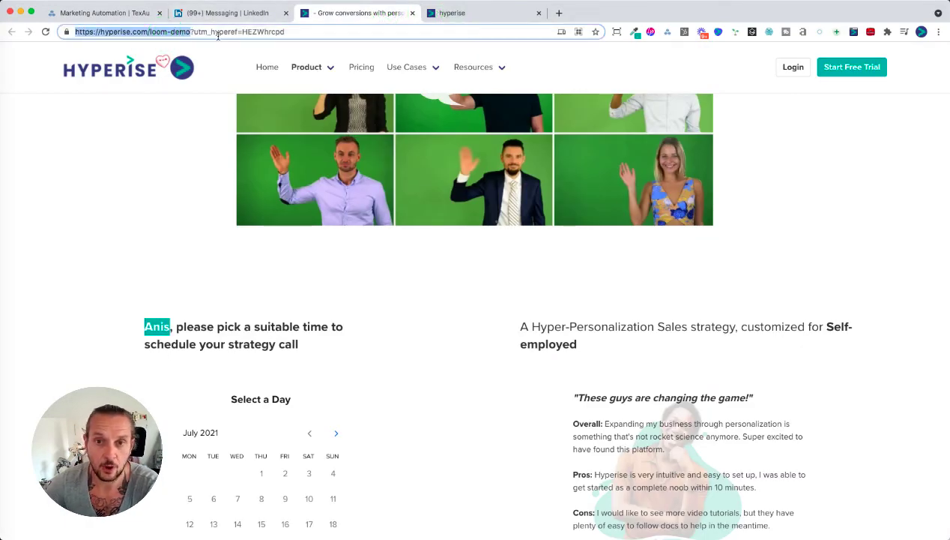
drag(191, 32, 307, 36)
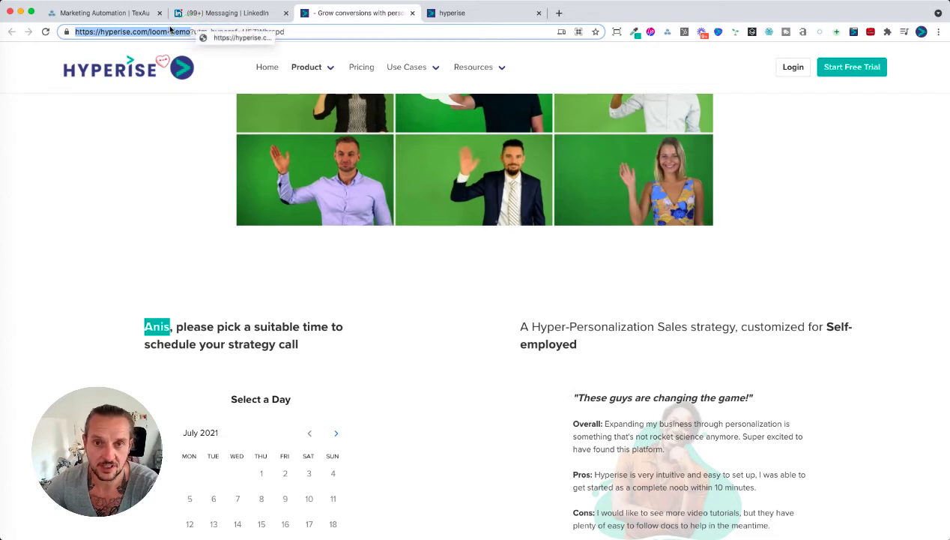
click(133, 15)
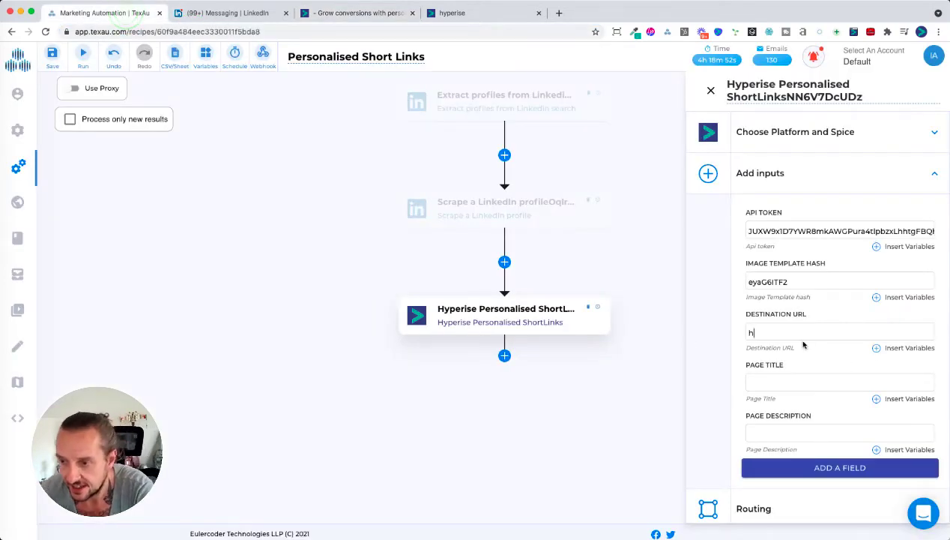
click(787, 333)
key(super+v)
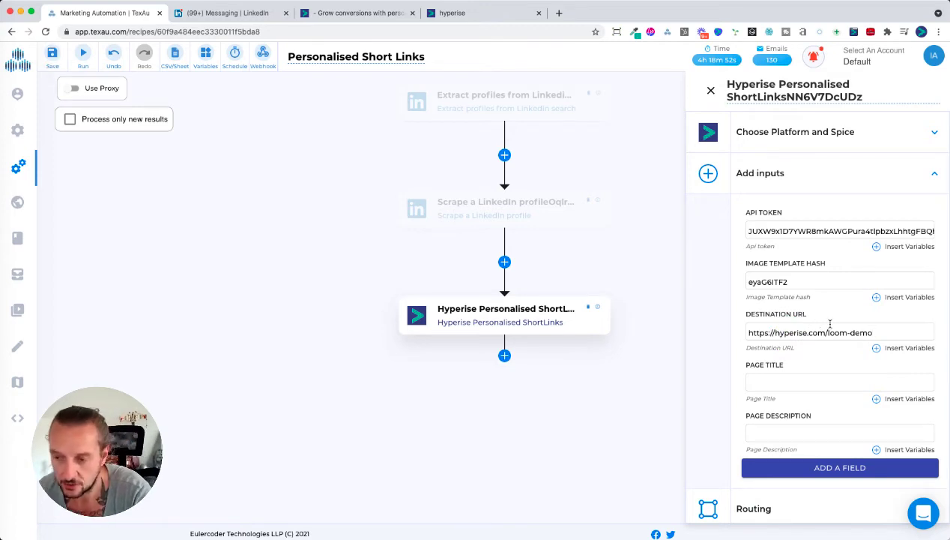
Check the link title in the sample LinkedIn message and start the page title with the scraper's firstName variable followed by "I made this for".
click(785, 379)
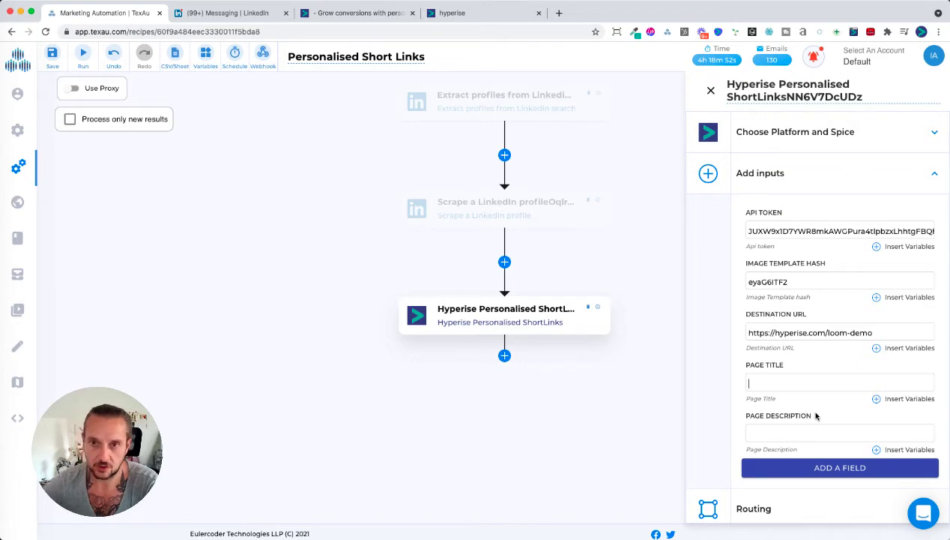
click(227, 12)
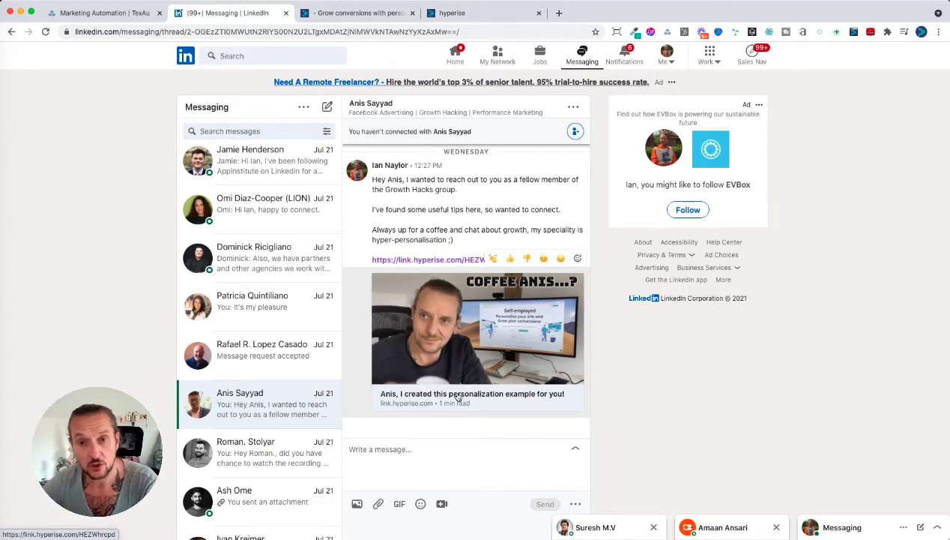
click(109, 13)
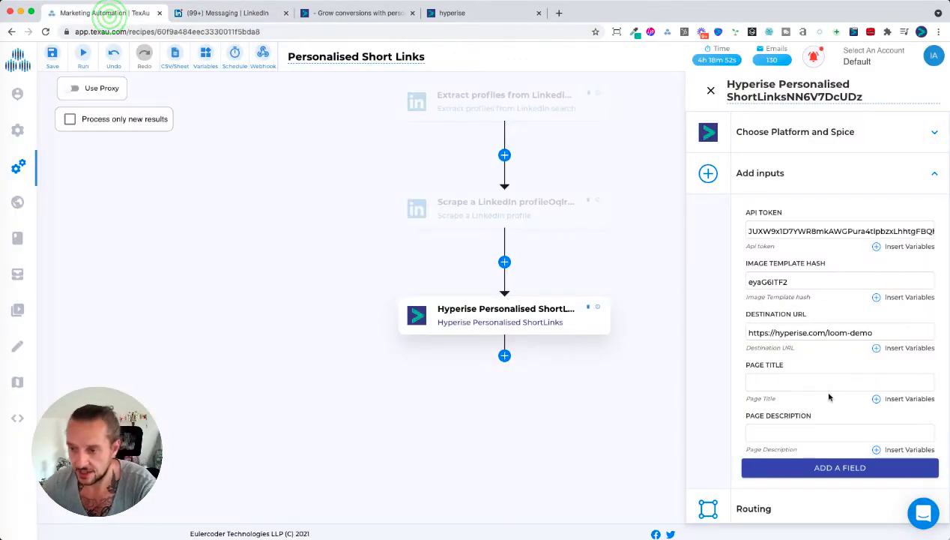
click(901, 398)
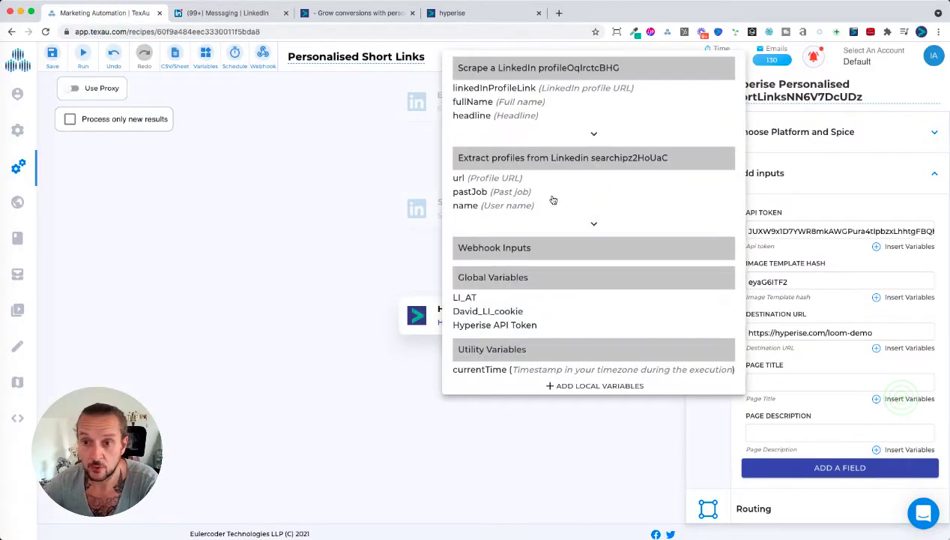
click(593, 134)
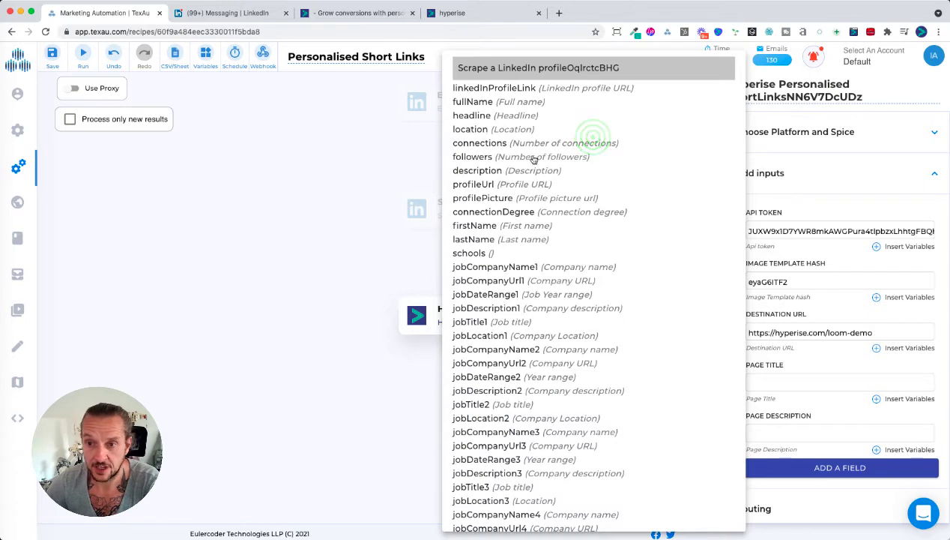
click(478, 223)
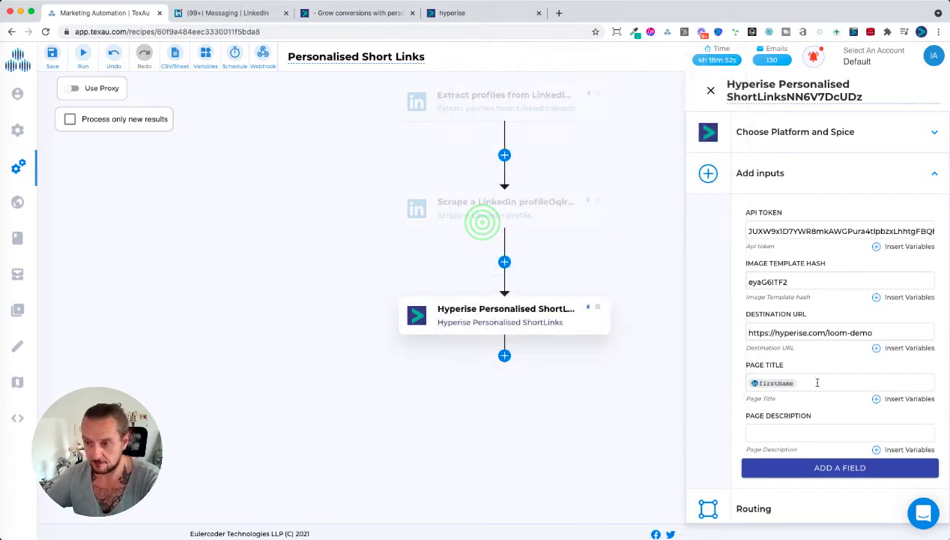
click(817, 383)
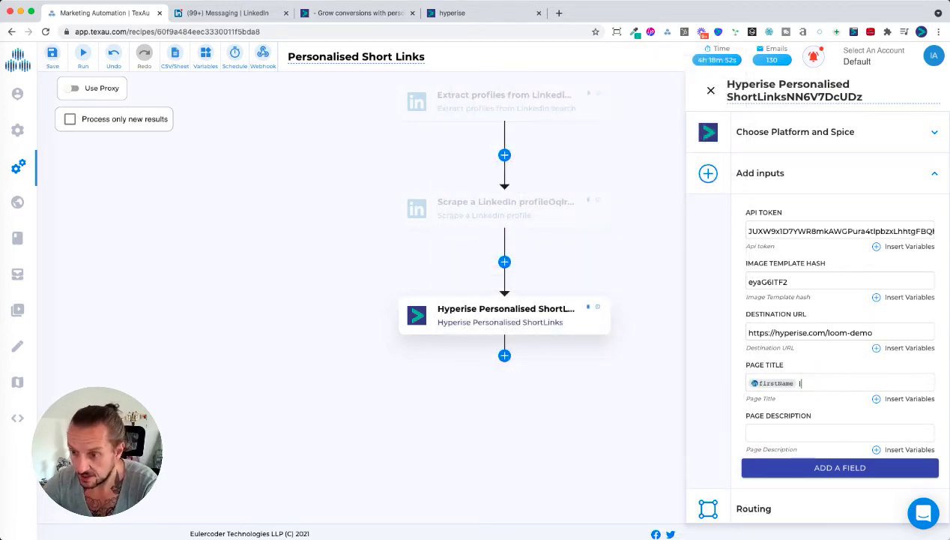
text(I made this)
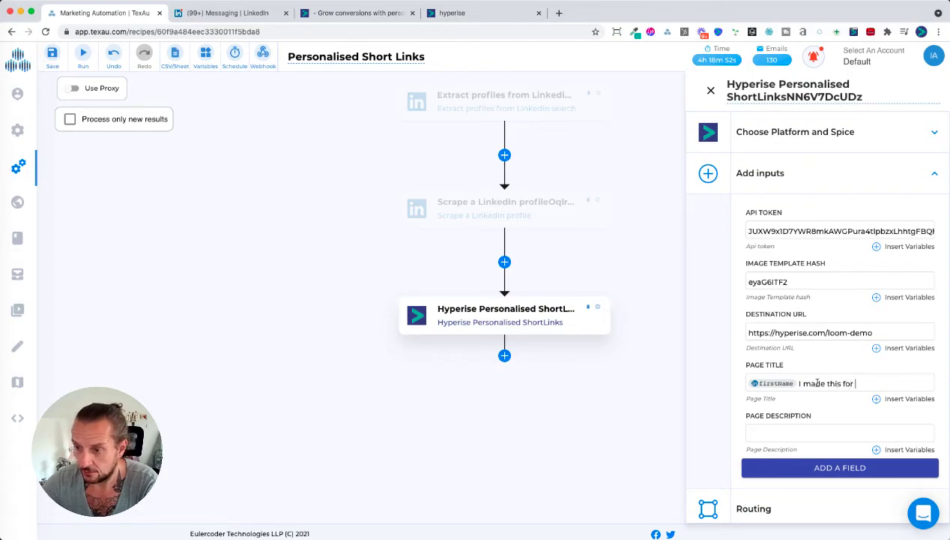
text( for)
Complete the page title with the jobCompanyName1 variable from the LinkedIn profile scraper.
click(893, 398)
click(593, 133)
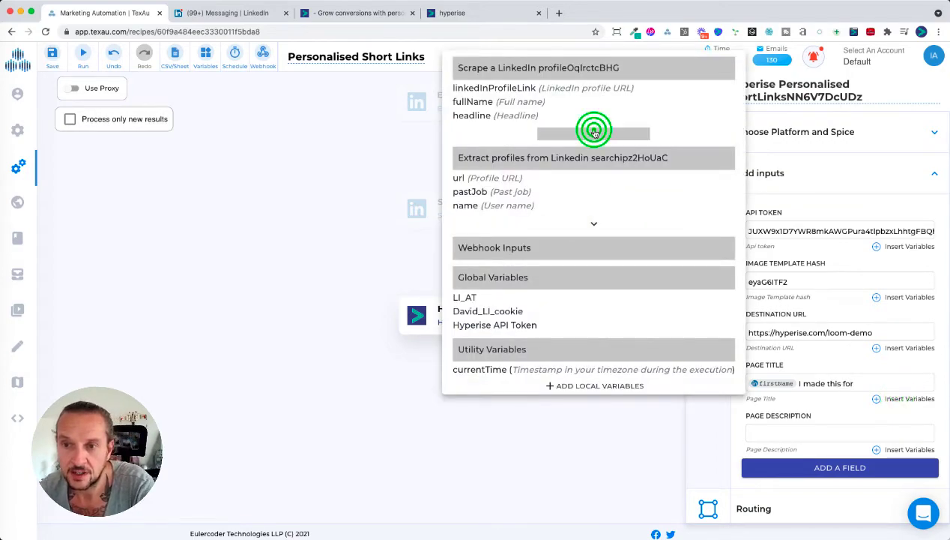
scroll(573, 216, down, 1)
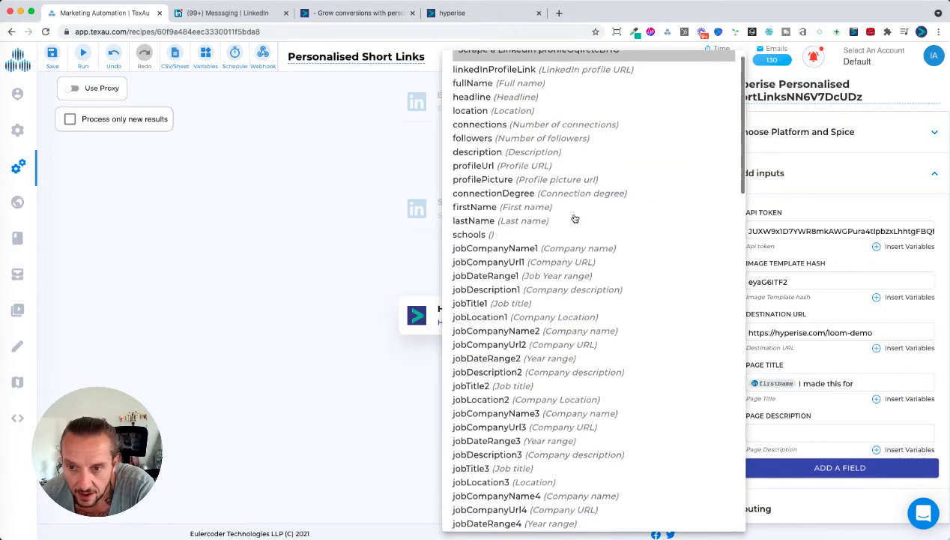
scroll(575, 218, down, 2)
click(558, 214)
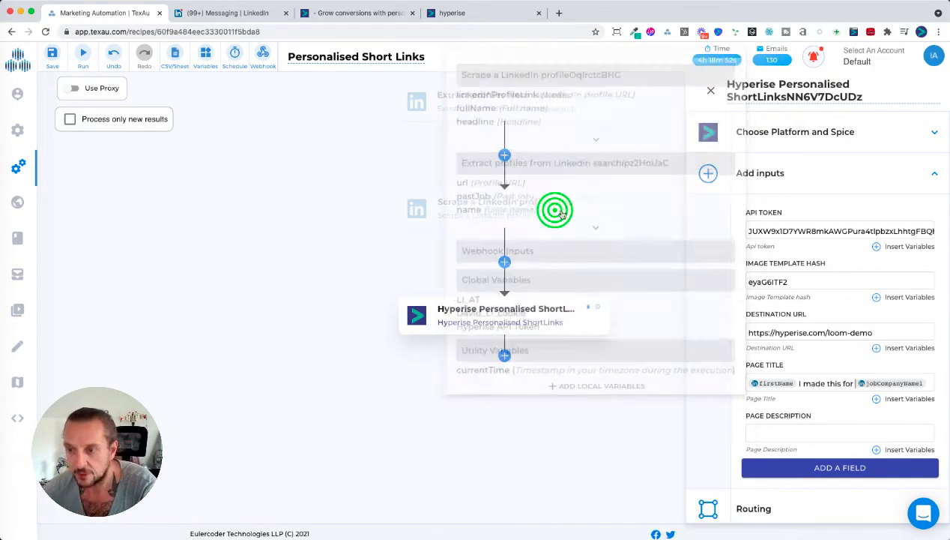
Set the page description to the LinkedIn profile scraper's jobCompanyName1 variable followed by "report".
key(ctrl+a)
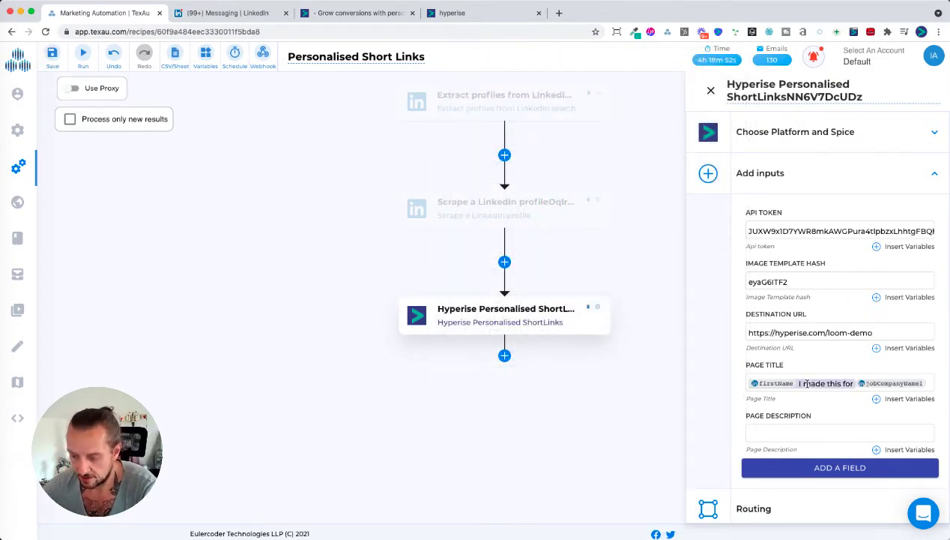
click(798, 433)
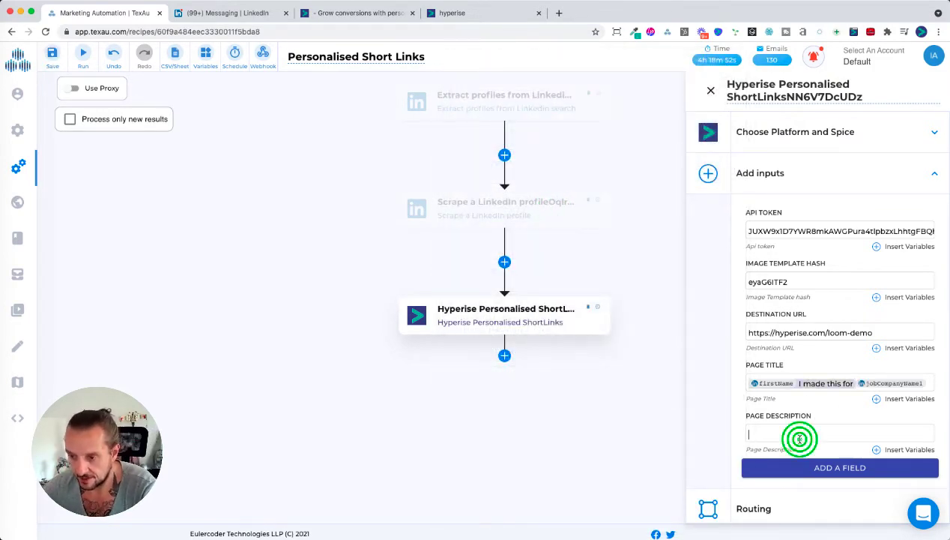
click(895, 449)
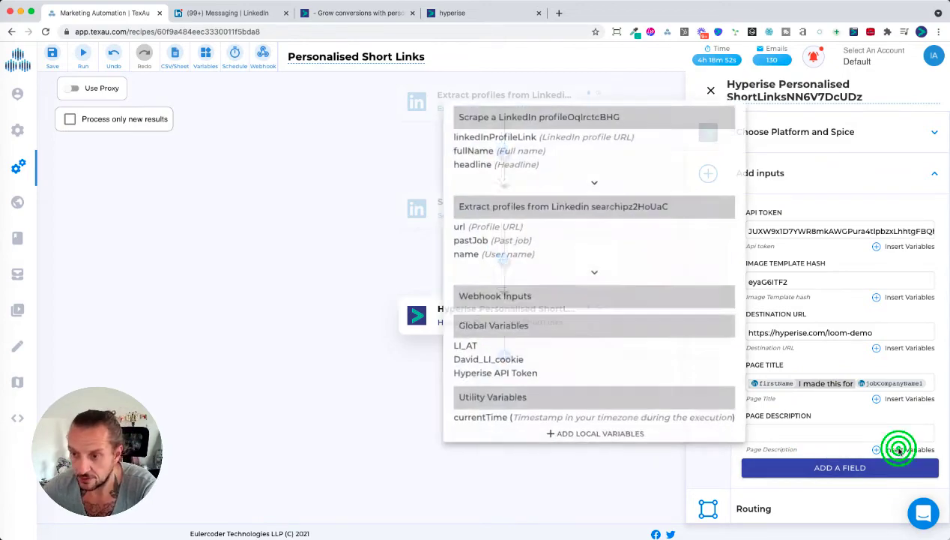
click(593, 181)
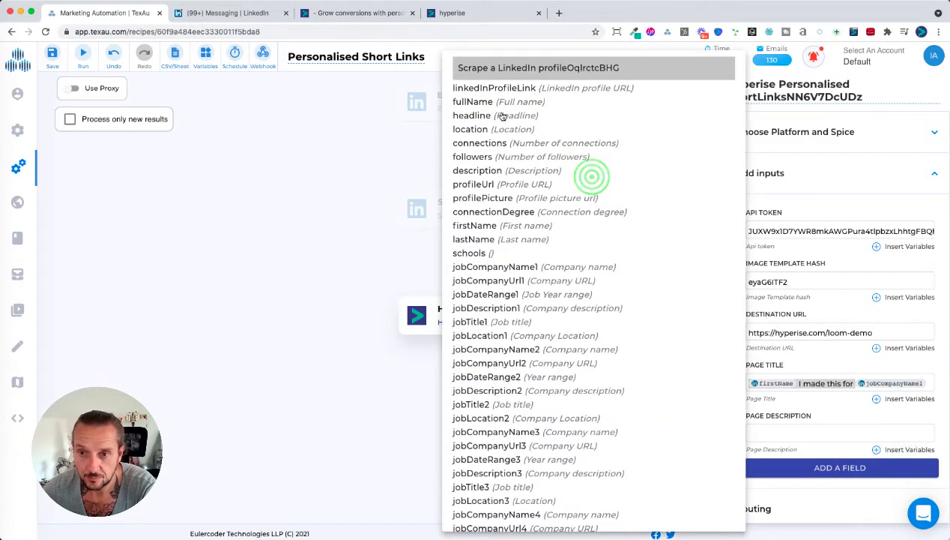
click(523, 265)
click(856, 432)
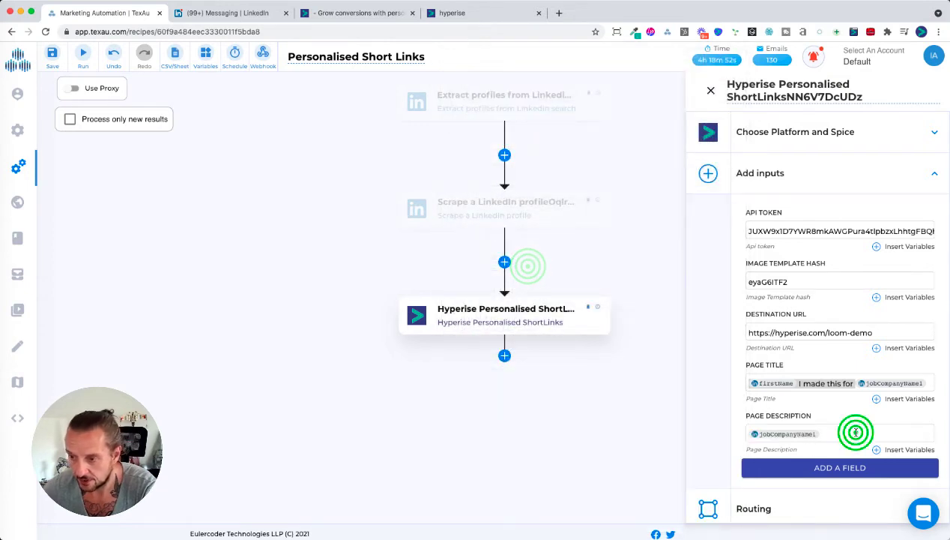
text(report)
Add a custom field named first_name to the Hyperise short link inputs.
scroll(888, 441, down, 2)
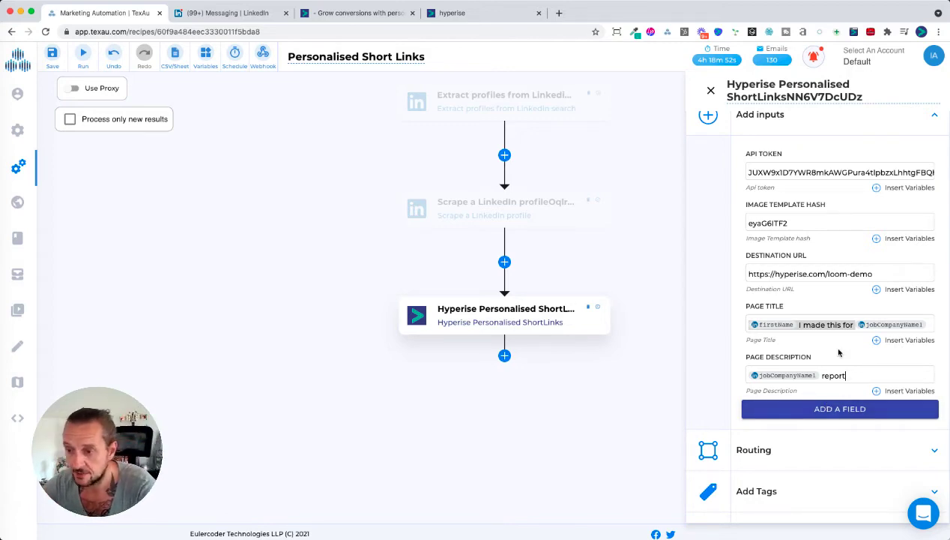
scroll(832, 395, down, 1)
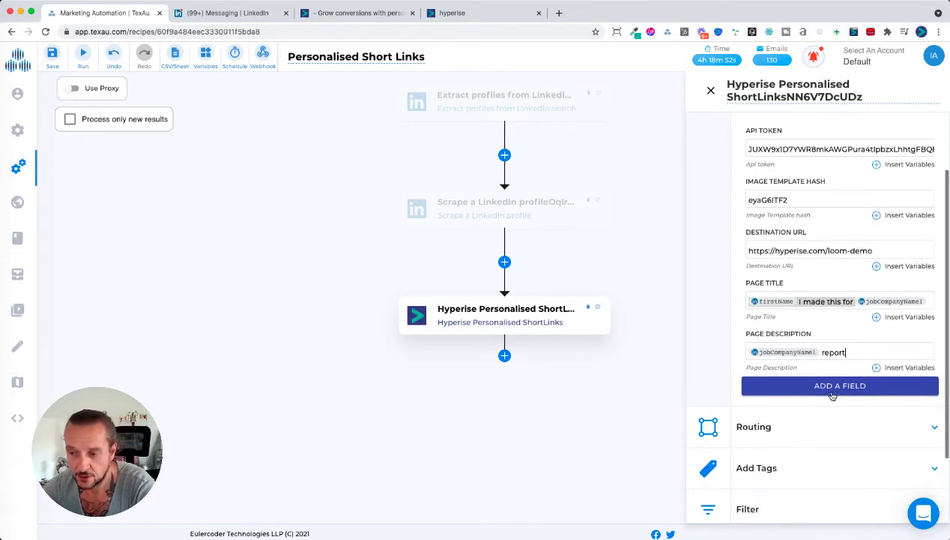
click(834, 389)
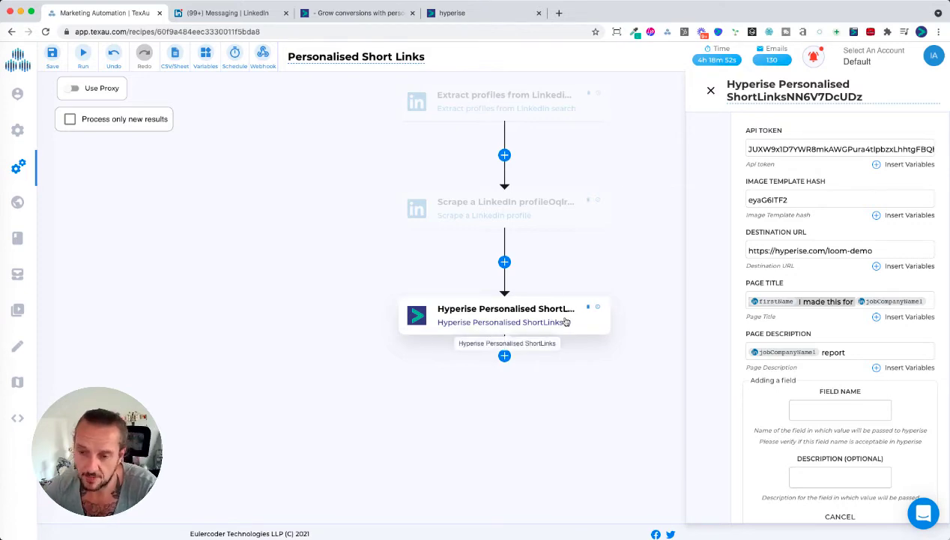
scroll(778, 412, down, 1)
click(841, 392)
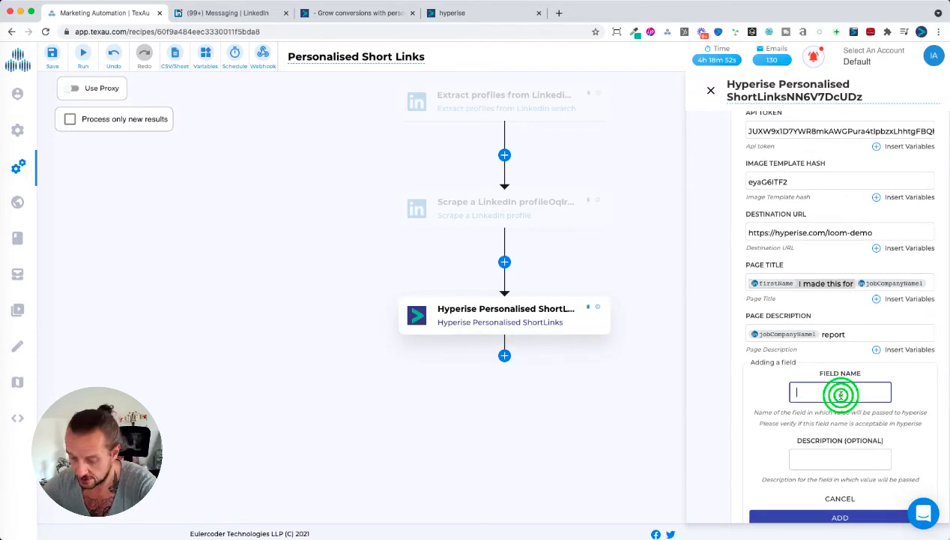
text(first_name)
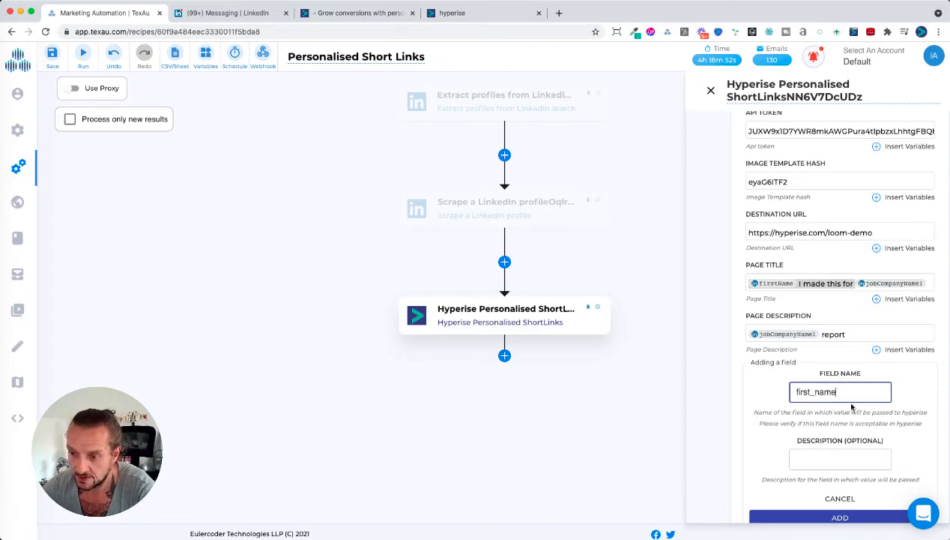
scroll(852, 407, down, 3)
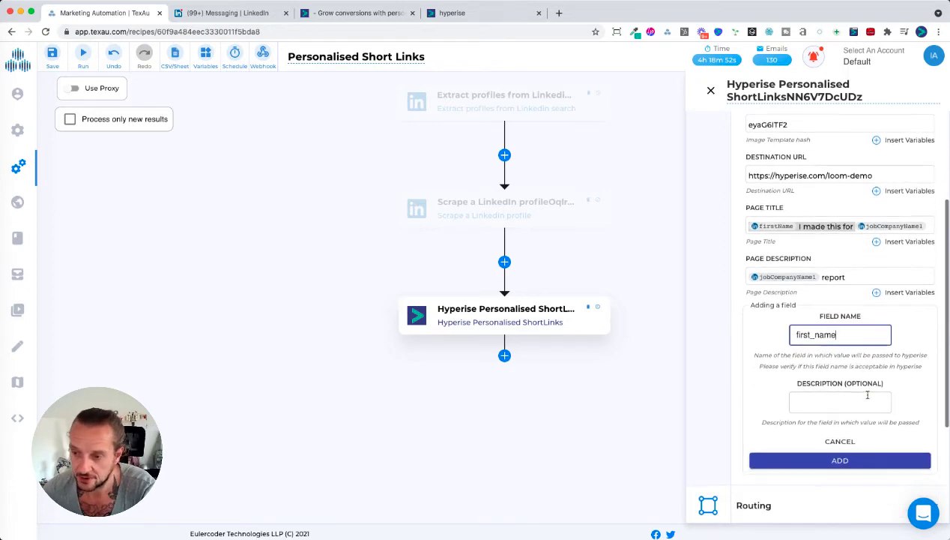
click(852, 460)
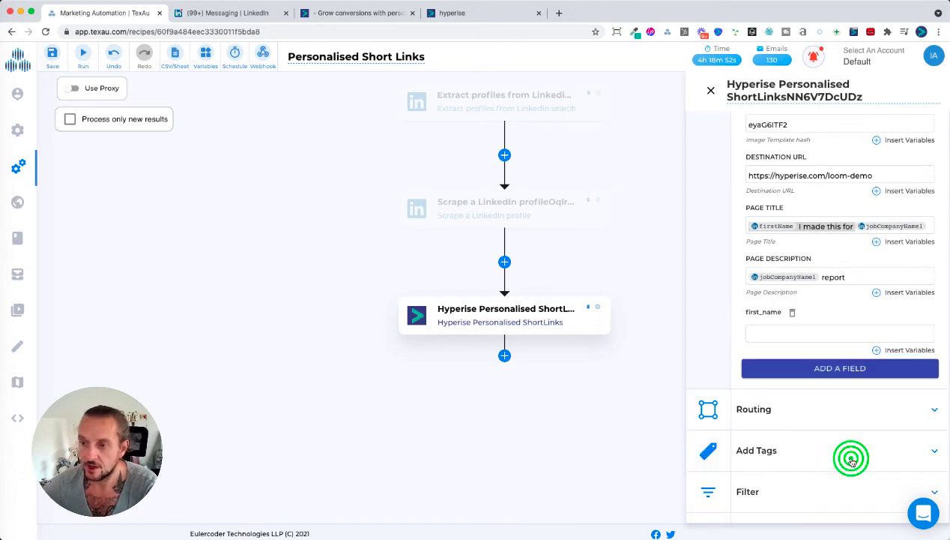
Fill the first_name field with the firstName variable from the LinkedIn profile scraper.
click(905, 352)
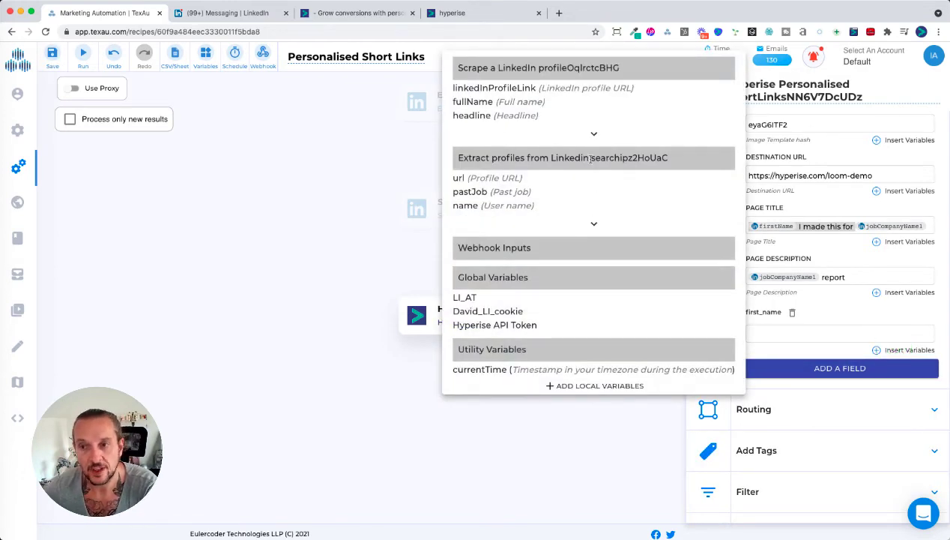
click(594, 133)
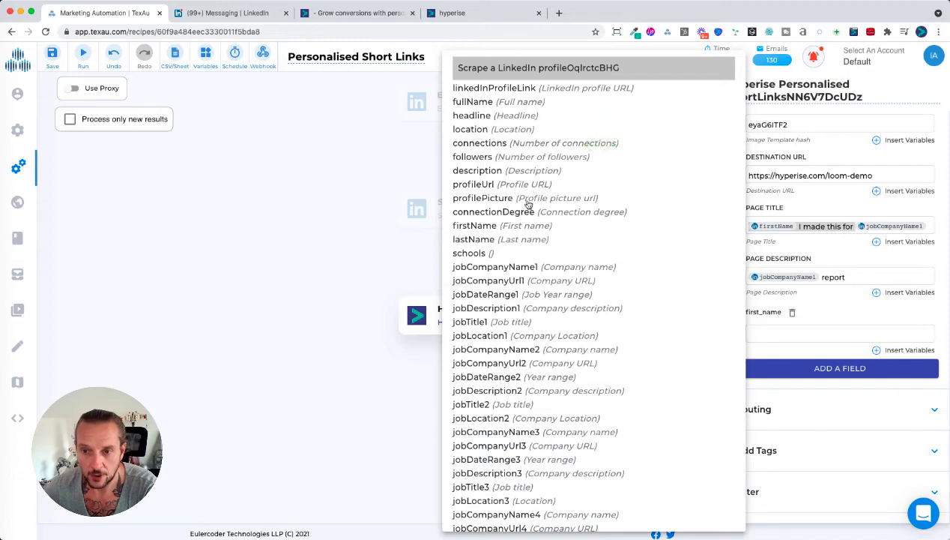
click(477, 225)
Add another custom field named business_name to the Hyperise short link inputs.
click(812, 368)
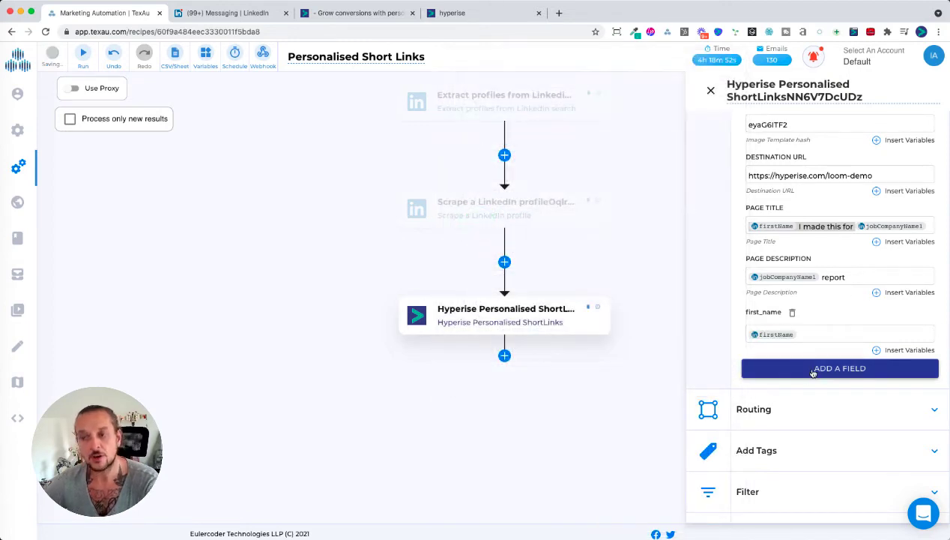
click(839, 389)
text(email)
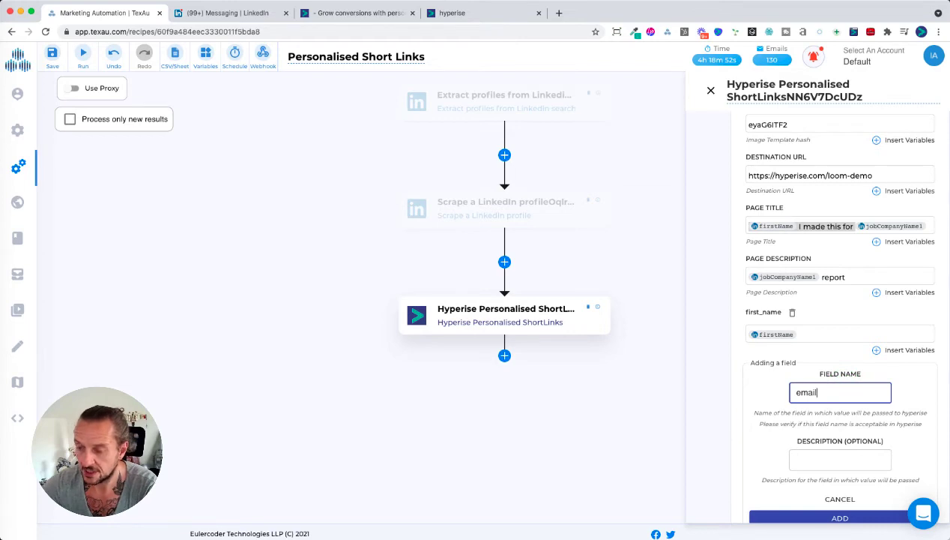
key(ctrl+a)
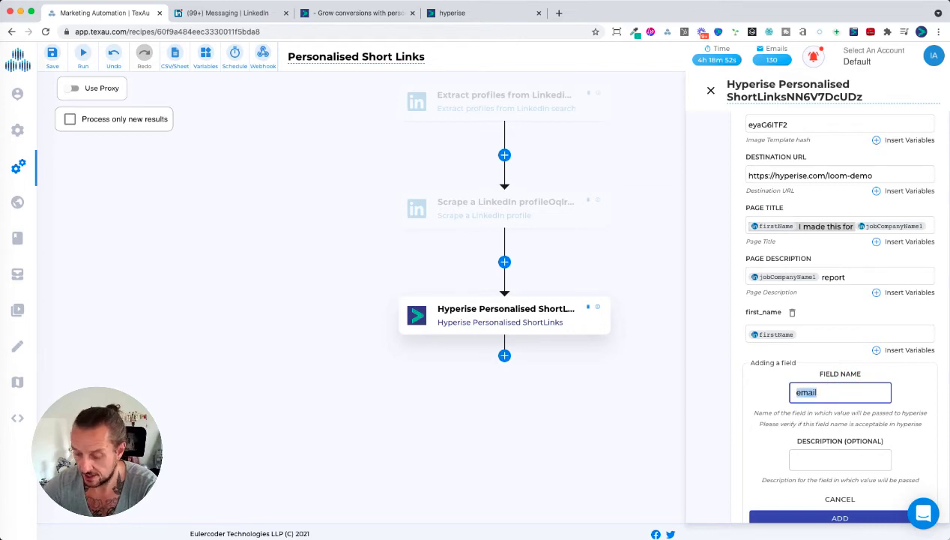
text(business_name)
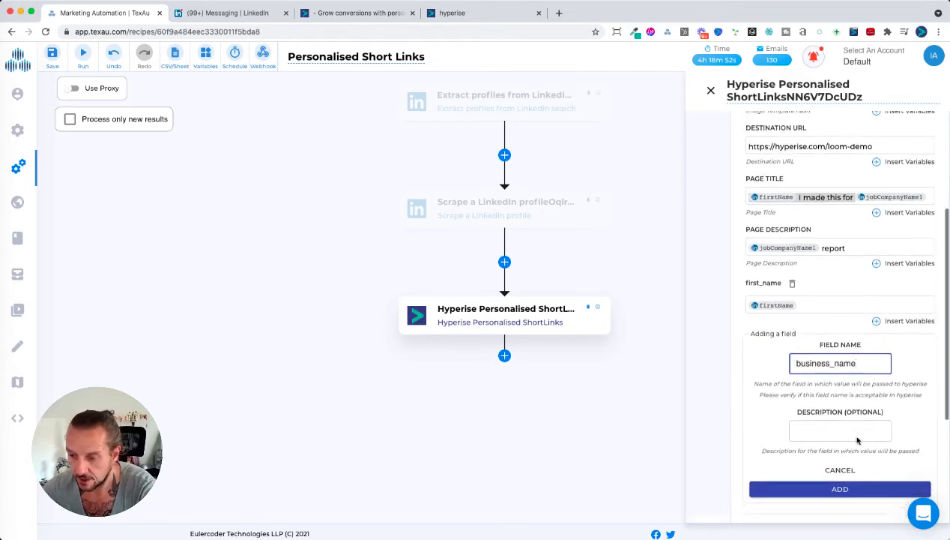
scroll(847, 450, down, 1)
click(858, 466)
Fill the business_name field with the jobCompanyName1 variable from the LinkedIn profile scraper.
click(787, 338)
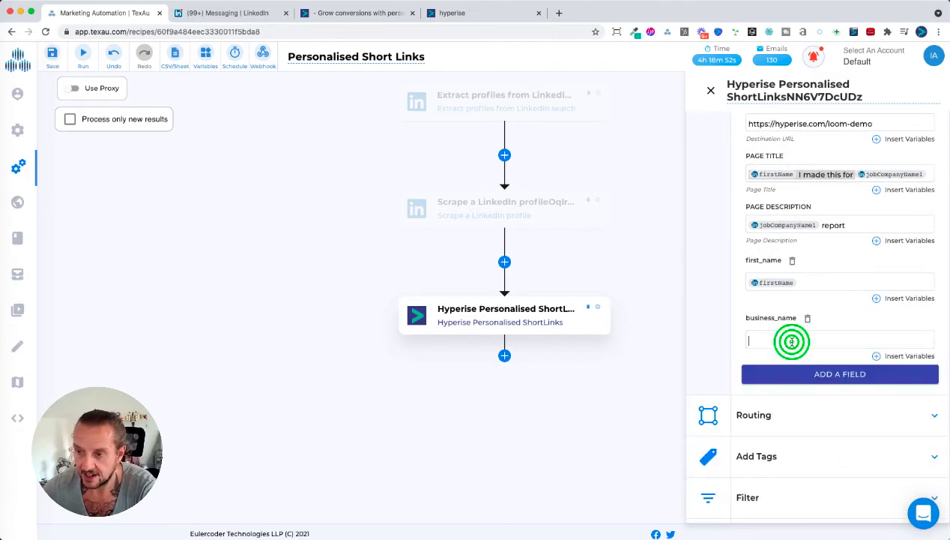
click(873, 352)
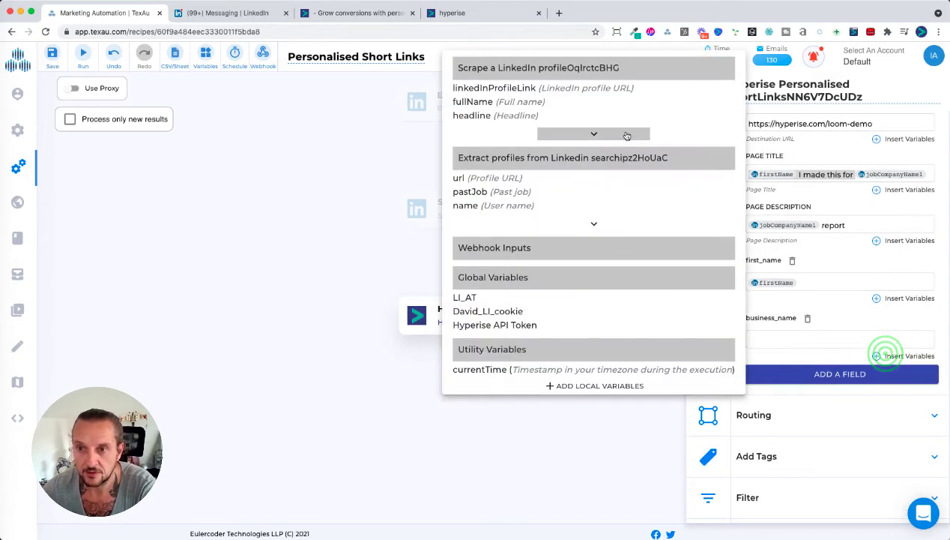
click(598, 133)
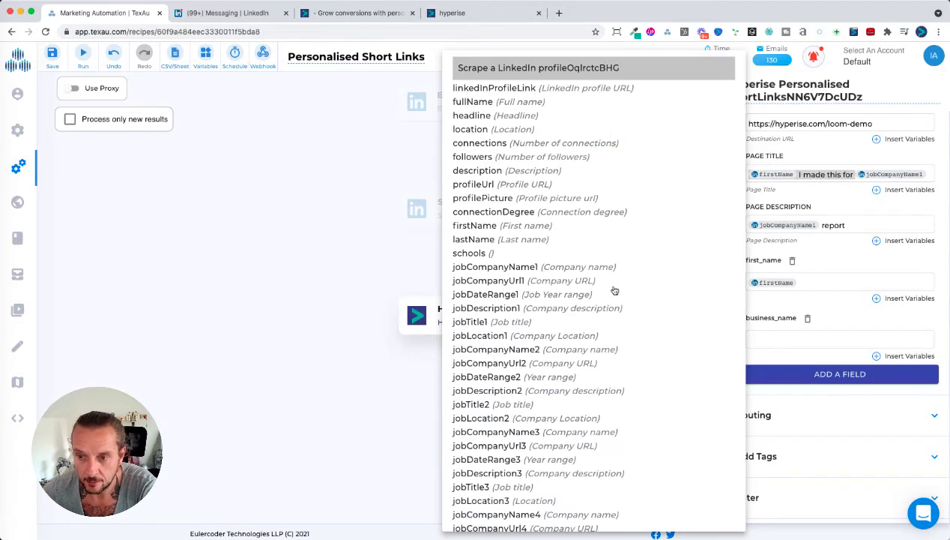
click(577, 268)
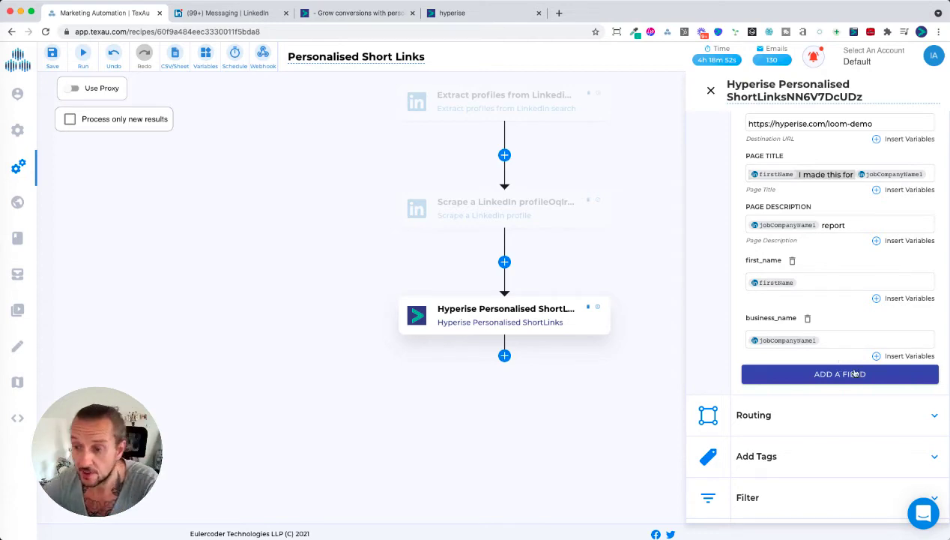
Add a custom field named profile_url below the business_name field.
click(854, 374)
click(835, 391)
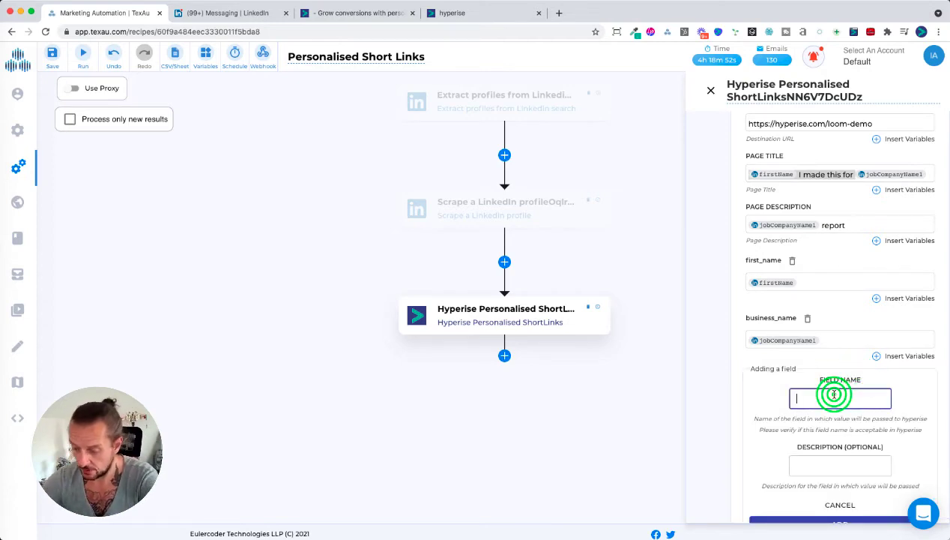
text(profi)
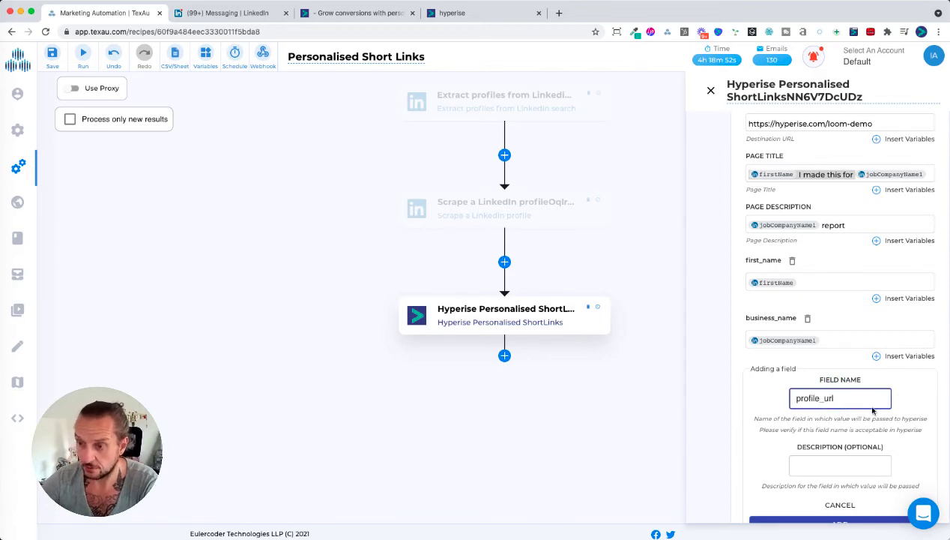
text(le_url)
scroll(878, 411, down, 2)
click(834, 472)
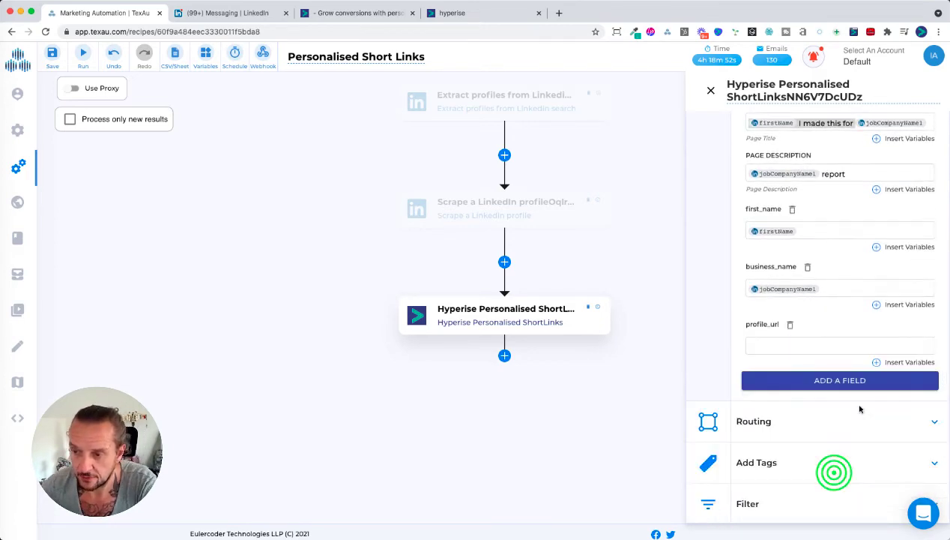
Fill the profile_url field with the profilePicture variable from the LinkedIn search extraction.
click(790, 342)
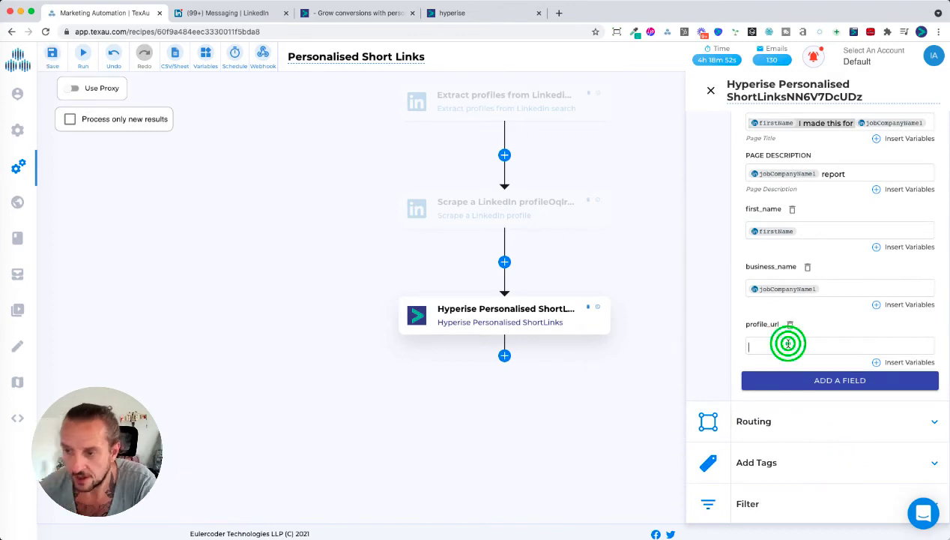
click(884, 362)
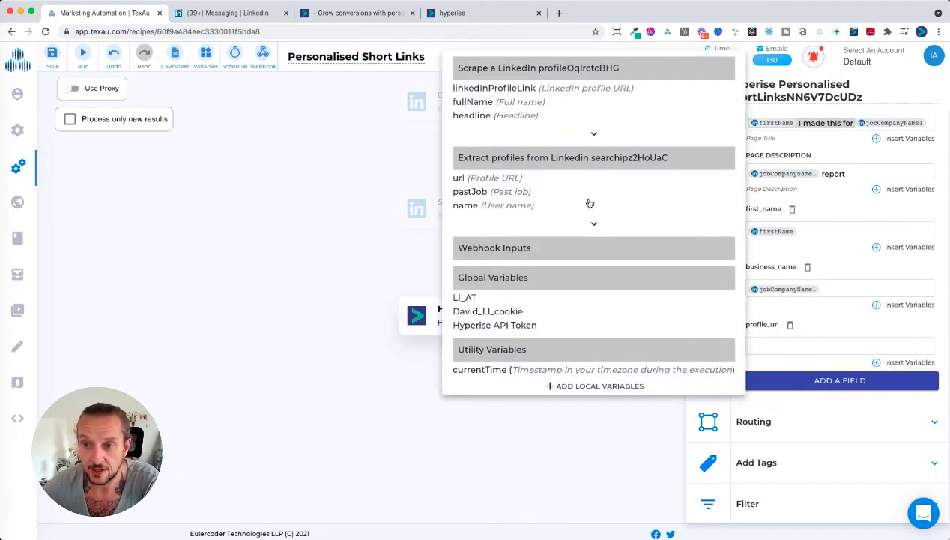
click(590, 222)
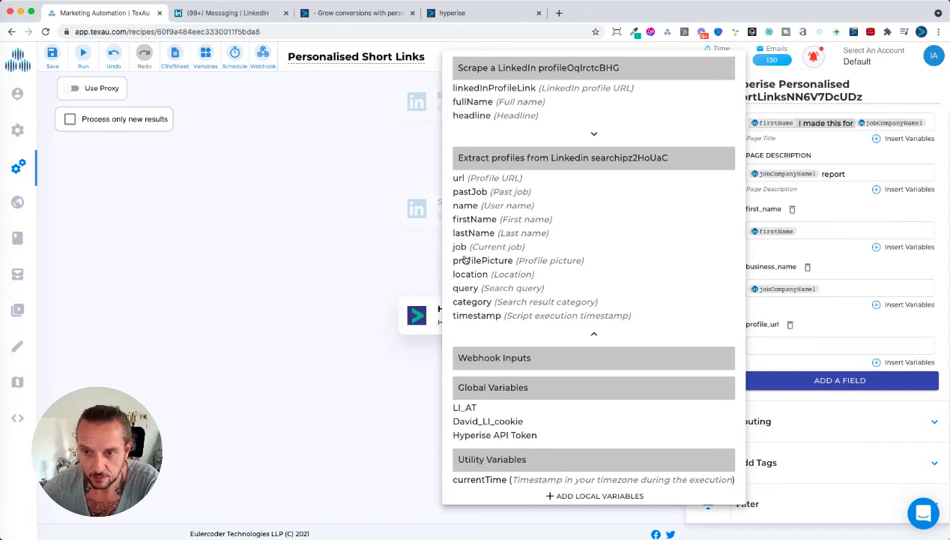
click(474, 263)
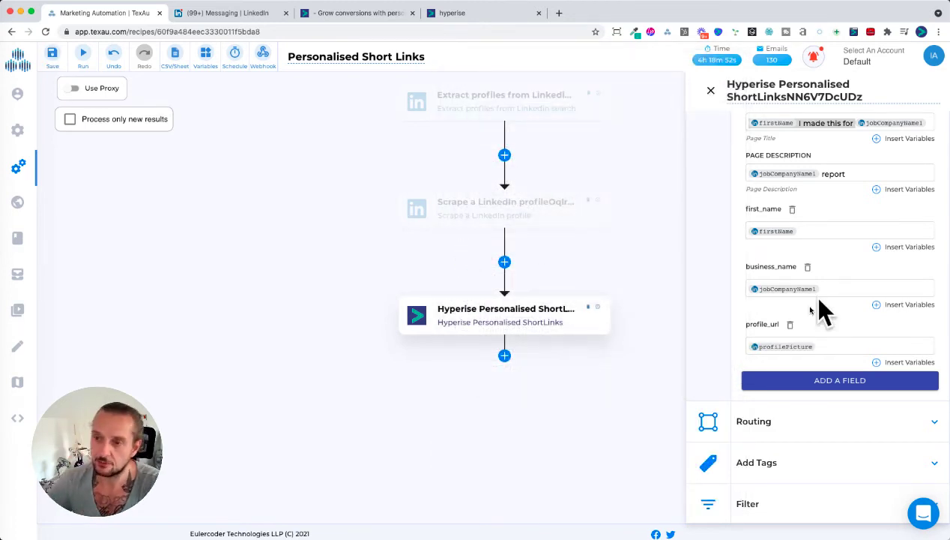
Add a custom field named email below the profile_url field.
click(855, 374)
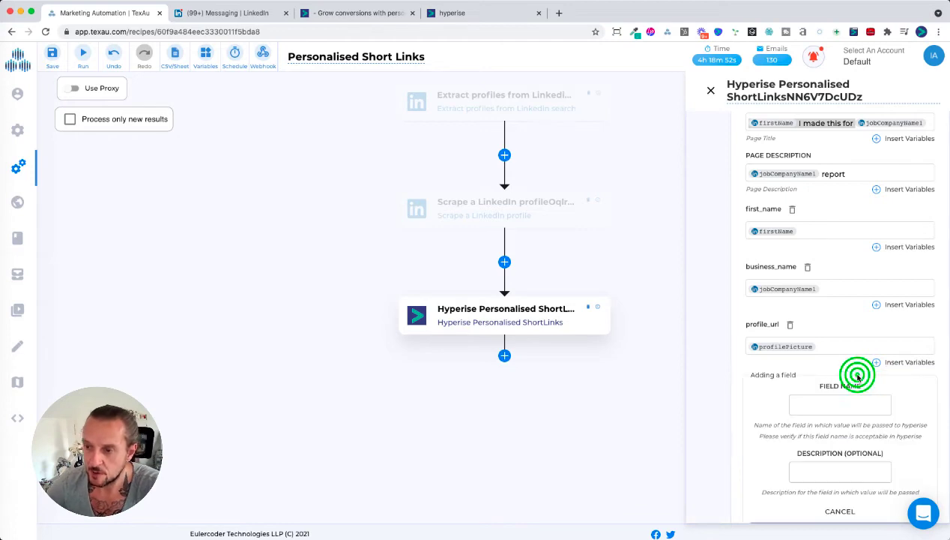
click(809, 398)
text(email)
scroll(825, 338, down, 2)
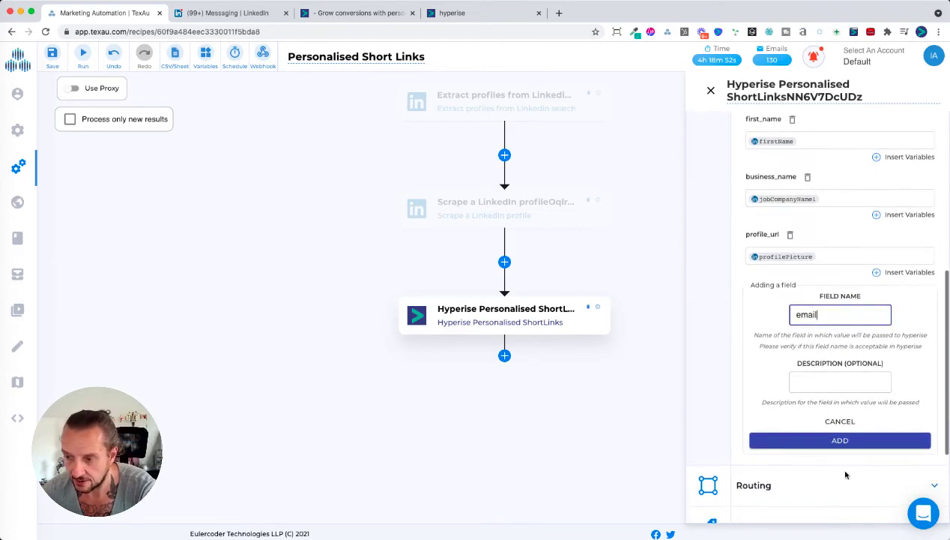
click(840, 440)
Fill the email field with the email variable from the LinkedIn profile scraper.
click(827, 314)
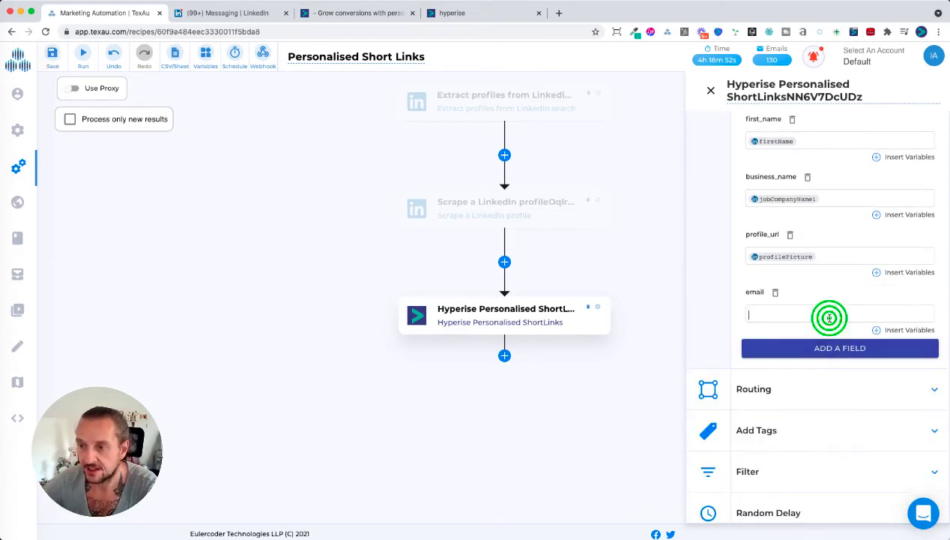
click(908, 330)
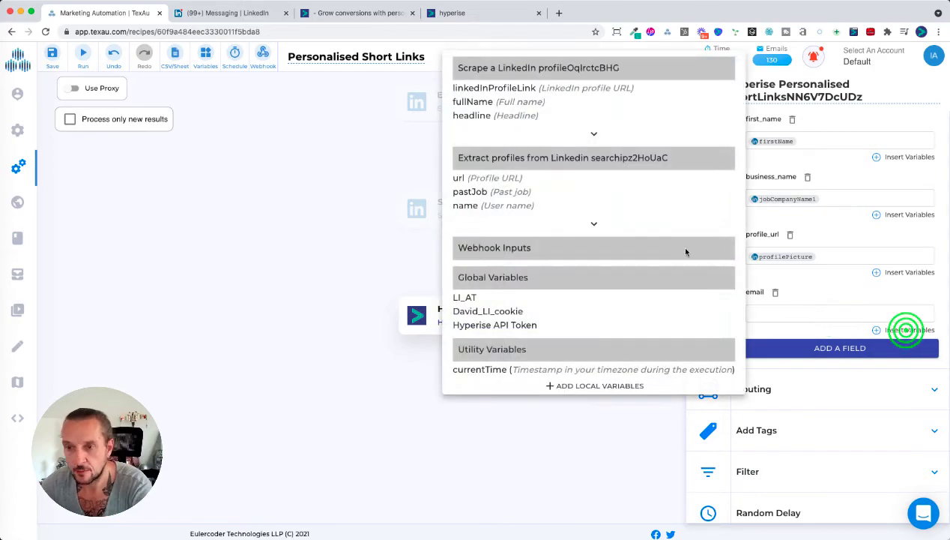
click(594, 133)
scroll(571, 225, down, 3)
scroll(571, 224, down, 4)
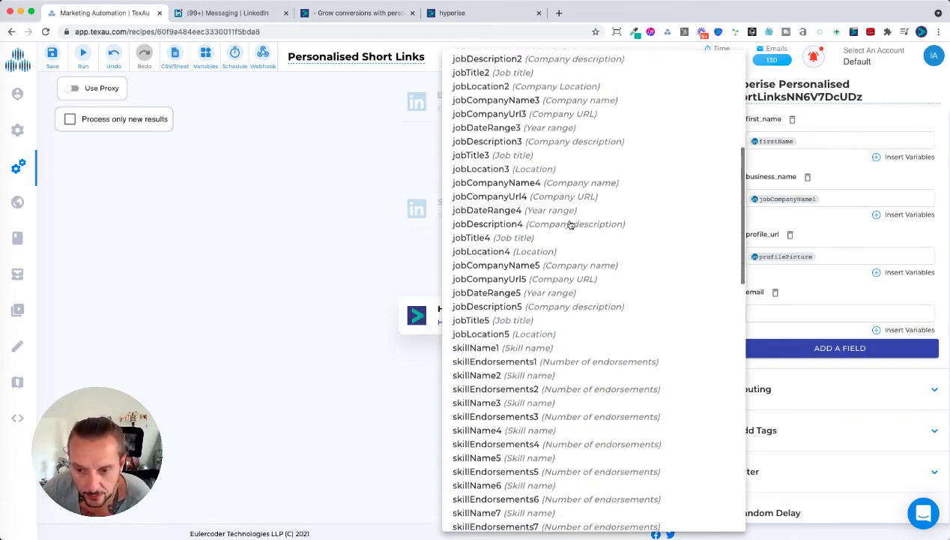
scroll(571, 225, up, 3)
scroll(570, 224, up, 3)
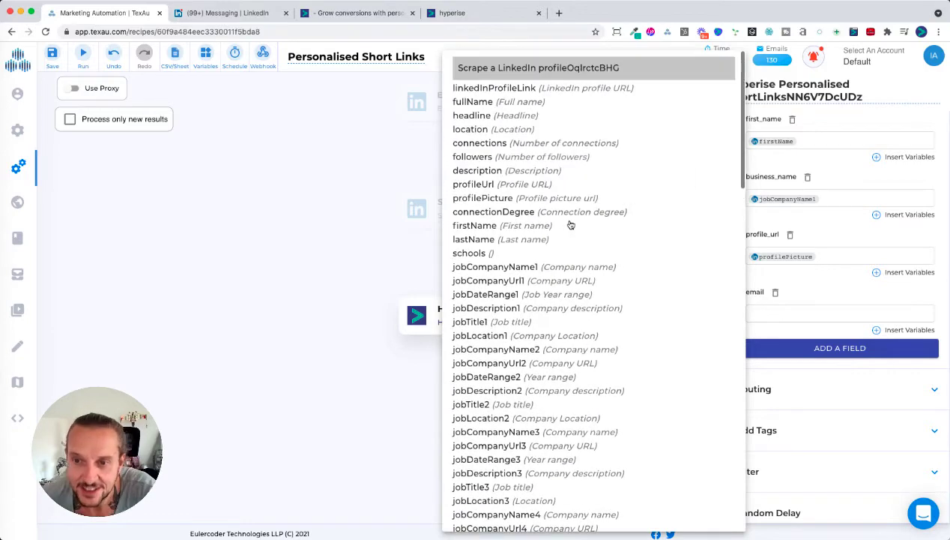
scroll(569, 224, down, 10)
scroll(570, 224, down, 5)
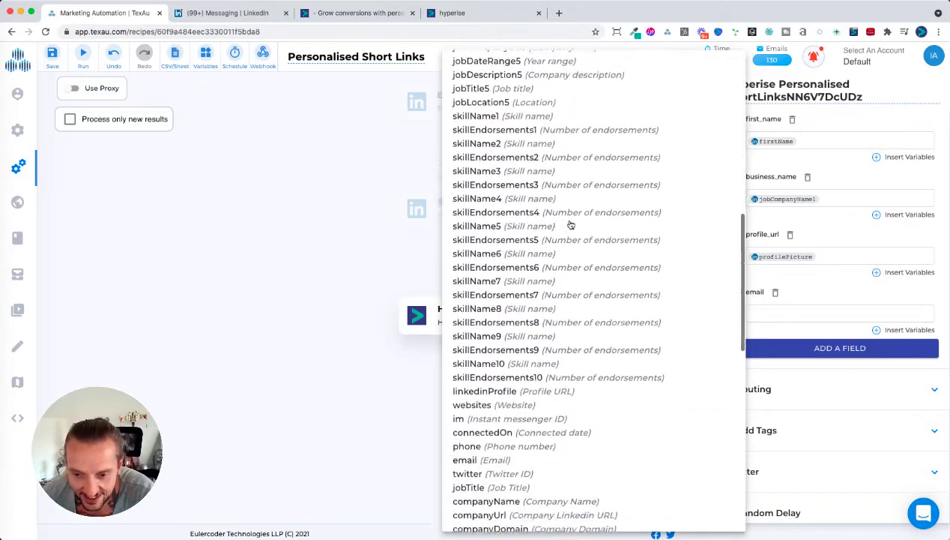
click(486, 424)
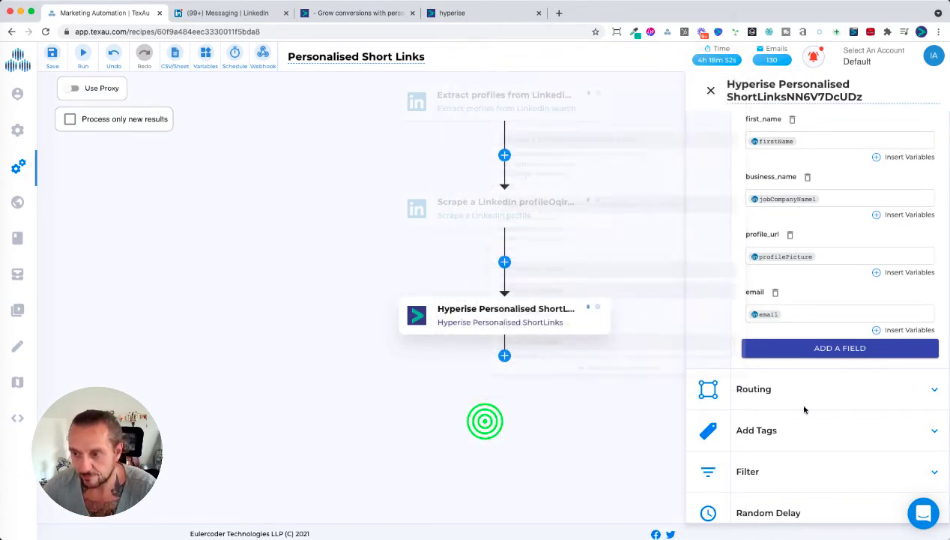
Add a custom field named website below the email field.
click(840, 345)
click(826, 377)
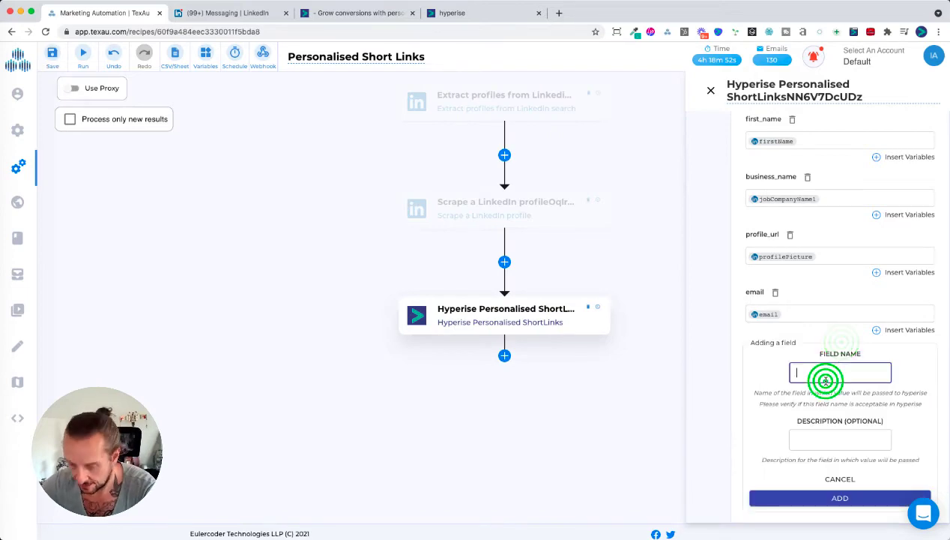
text(website)
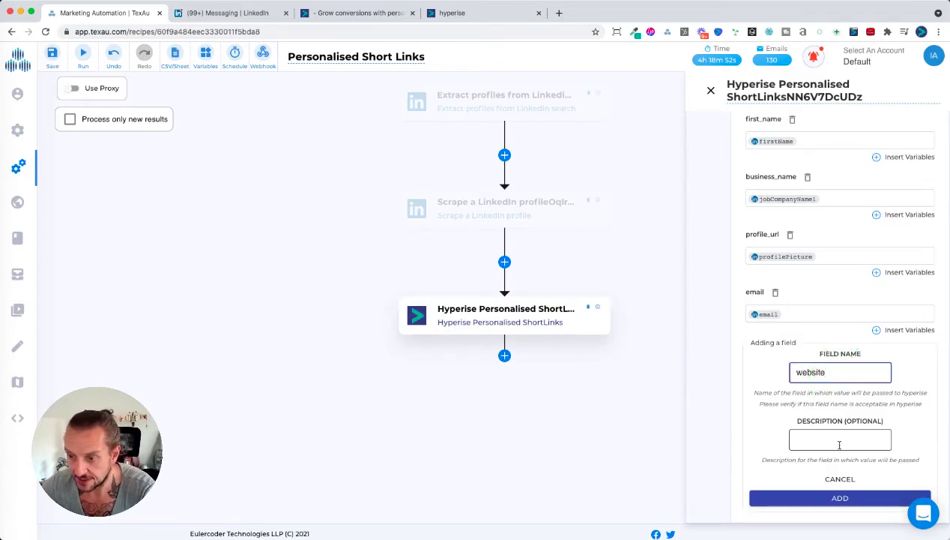
click(858, 498)
Fill the website field with the companyDomain variable from the LinkedIn profile scraper.
click(878, 370)
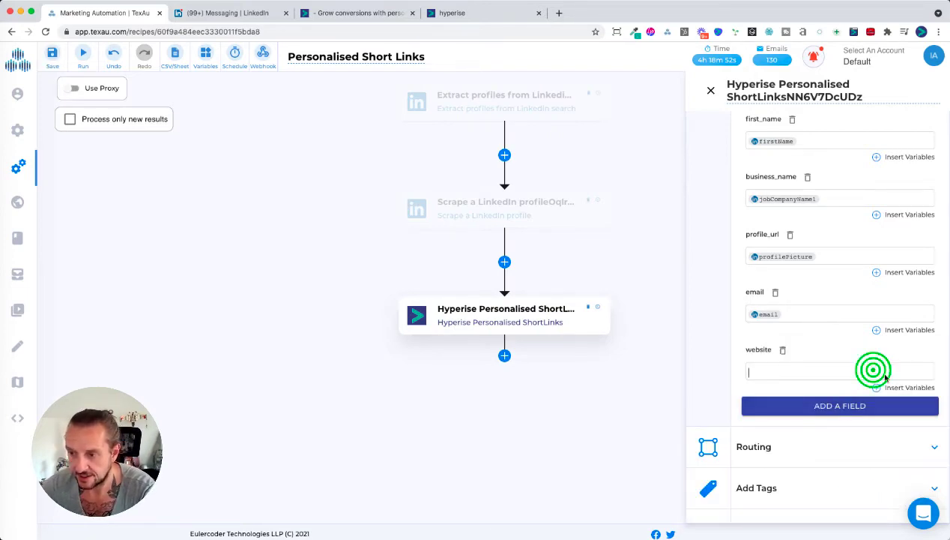
click(897, 388)
click(590, 131)
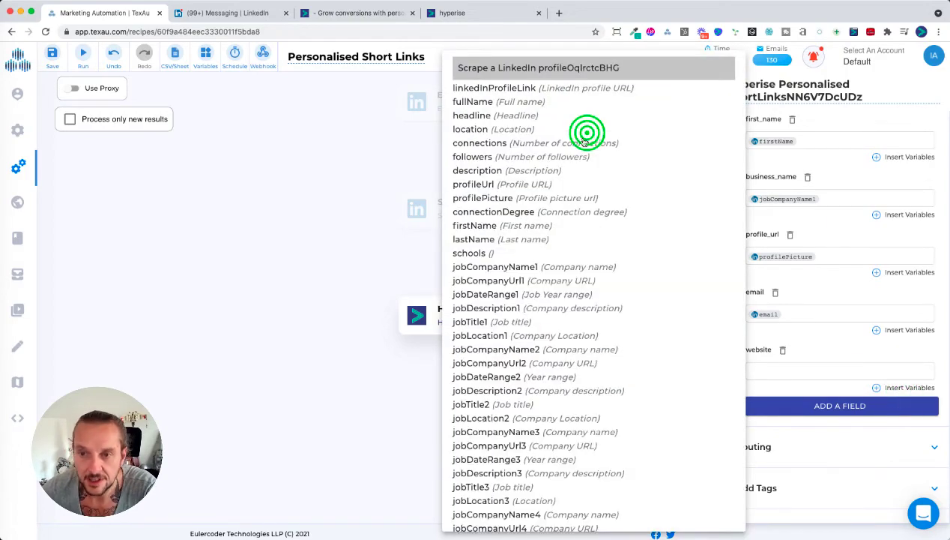
scroll(519, 217, down, 5)
scroll(519, 218, down, 8)
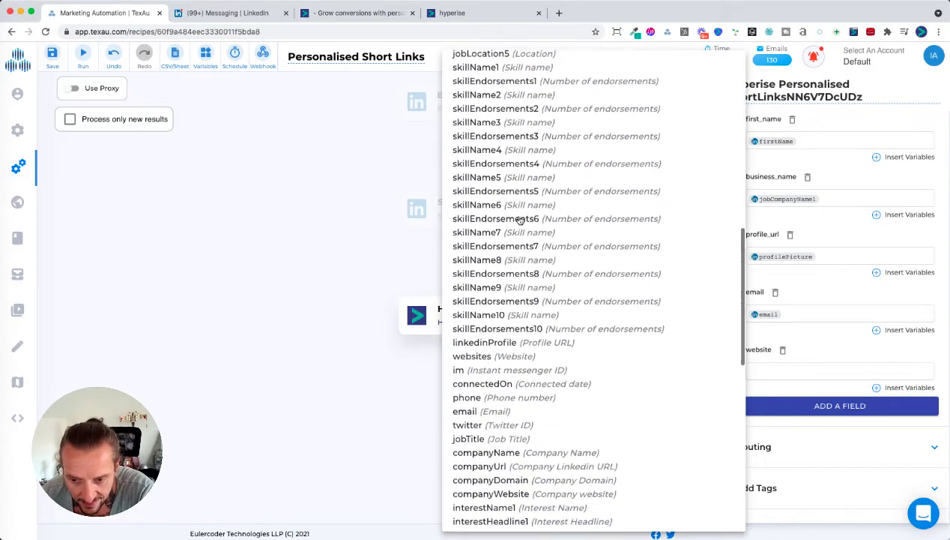
scroll(519, 218, down, 3)
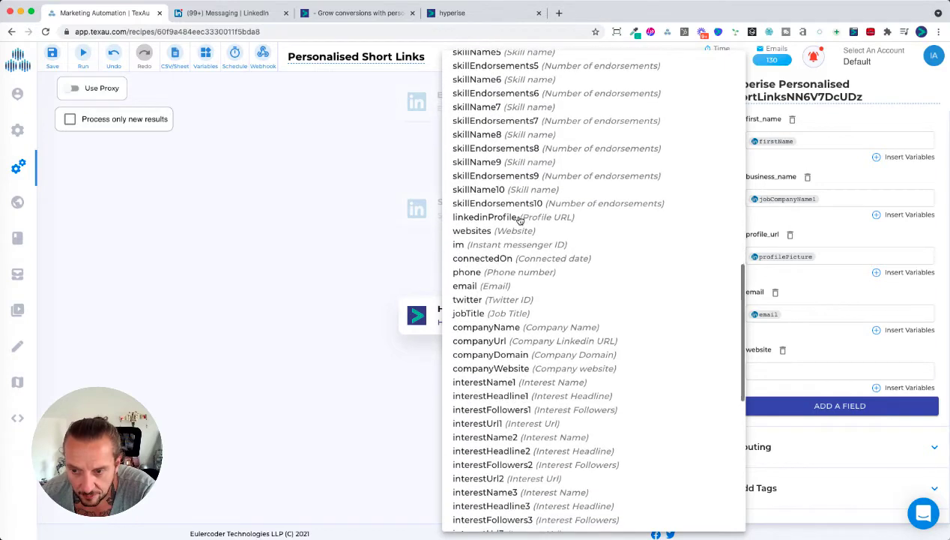
click(556, 327)
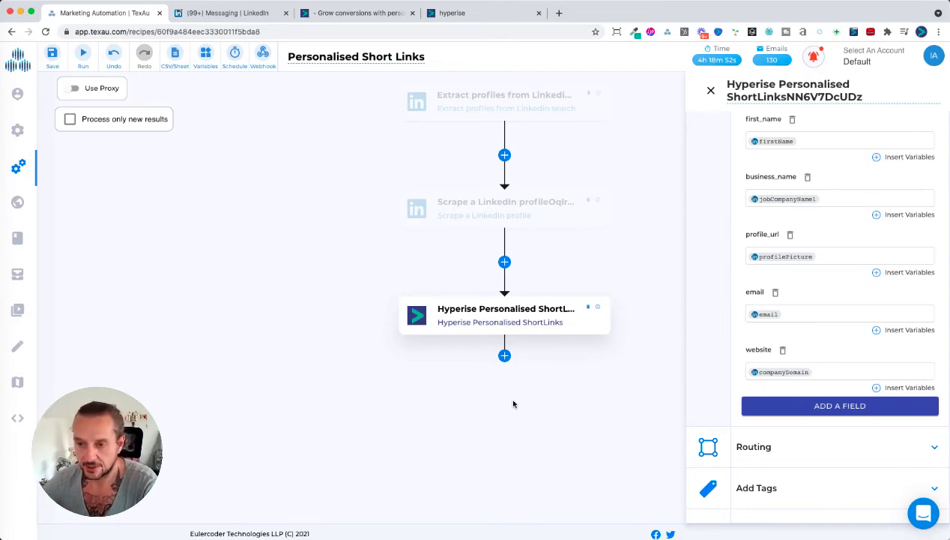
Review the short link inputs, and examine the utm_hyperef parameter and personalised heading on the Hyperise loom-demo page.
scroll(840, 230, up, 5)
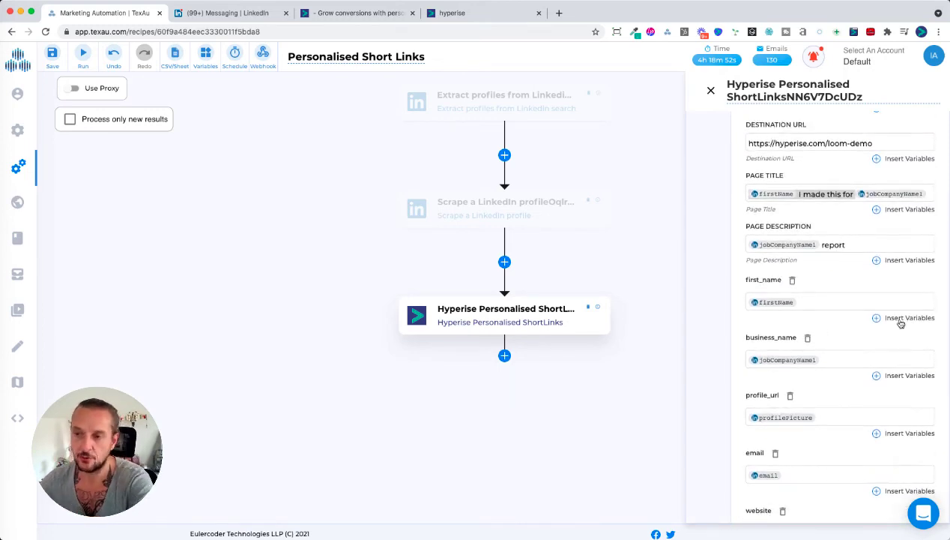
scroll(870, 330, up, 5)
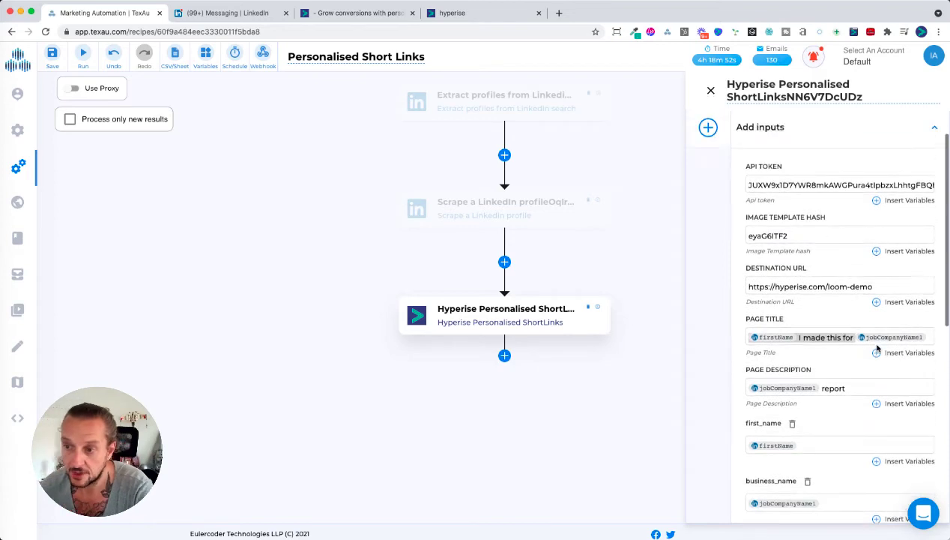
click(369, 13)
click(257, 32)
double_click(257, 31)
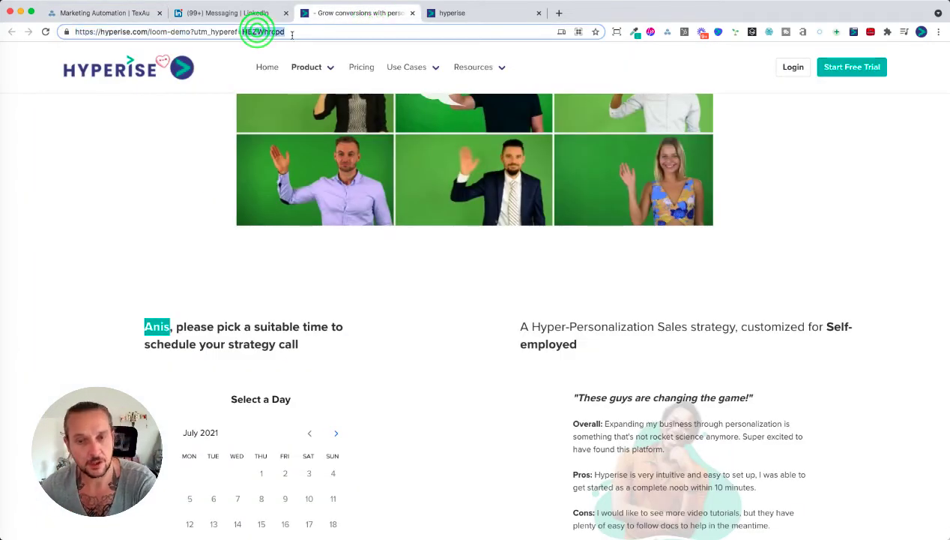
double_click(250, 33)
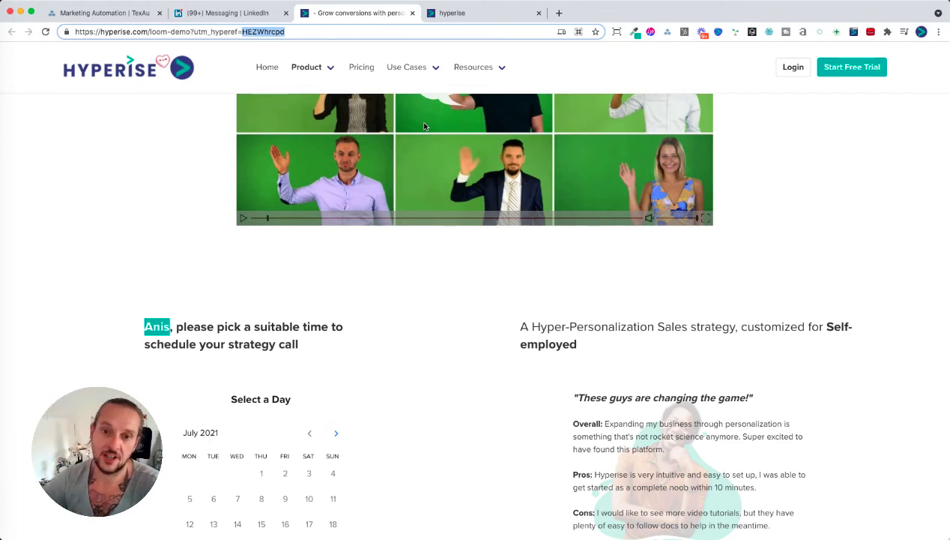
click(349, 333)
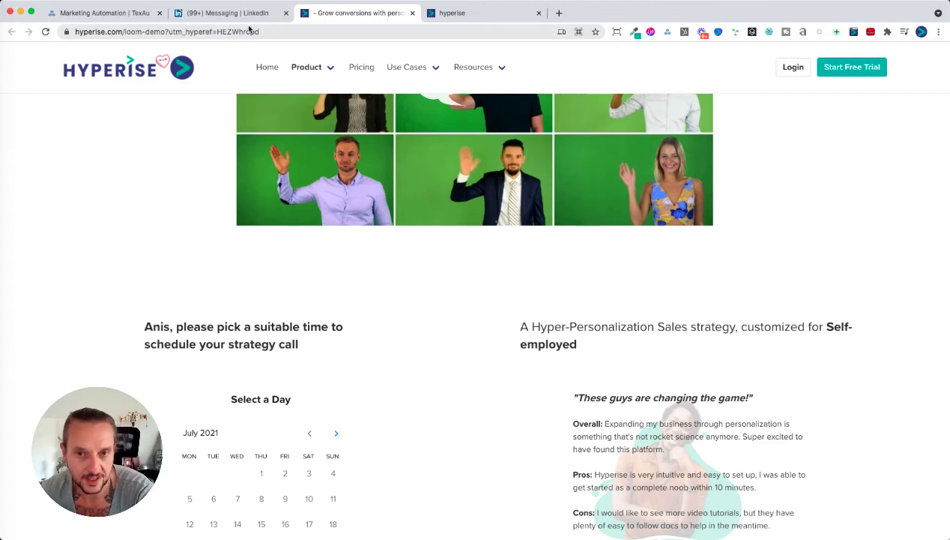
Return to the TexAu recipe and add a LinkedIn "Send a LinkedIn message" spice after the Hyperise Personalised ShortLinks step.
click(89, 14)
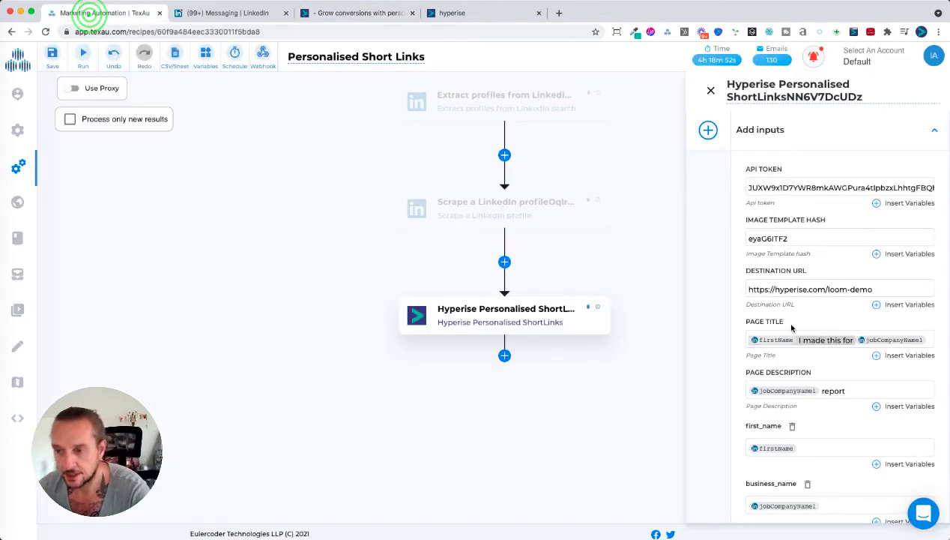
scroll(732, 259, down, 2)
click(505, 355)
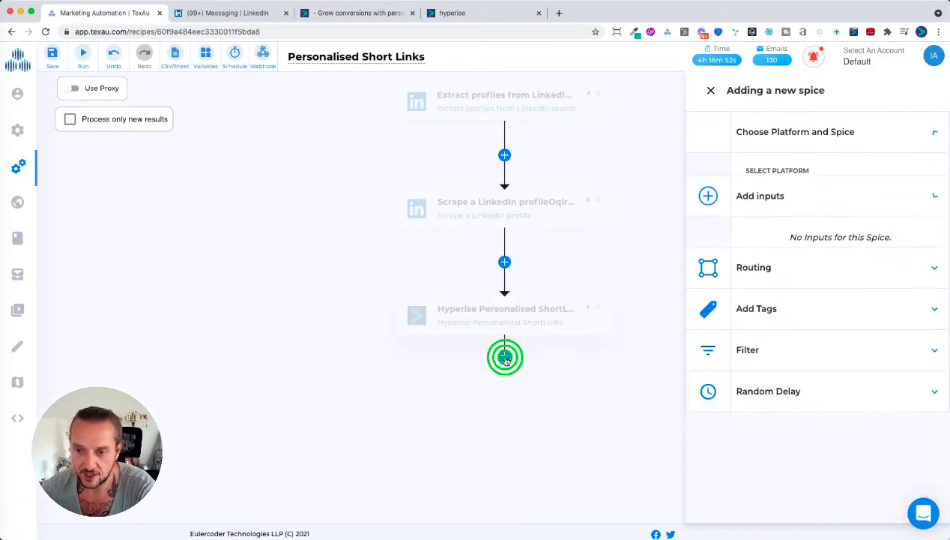
click(838, 193)
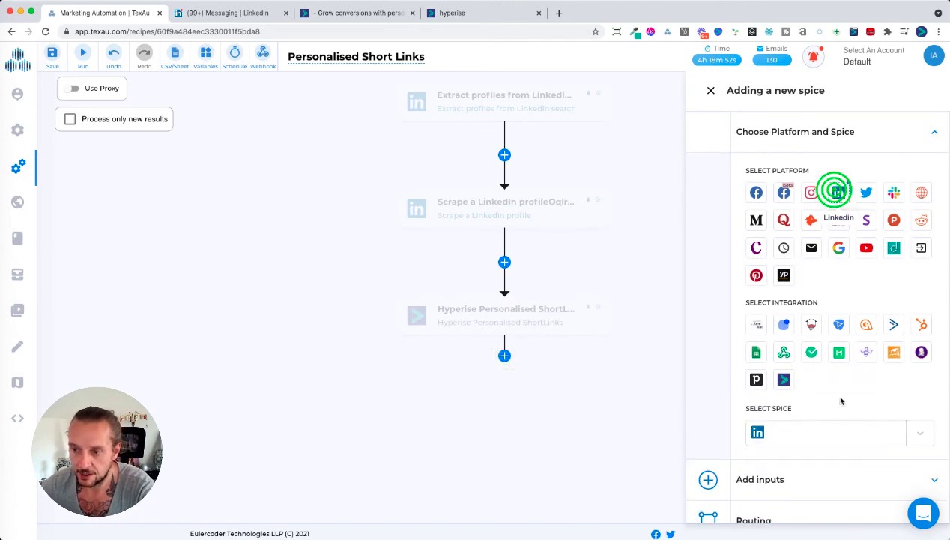
click(807, 432)
text(m3)
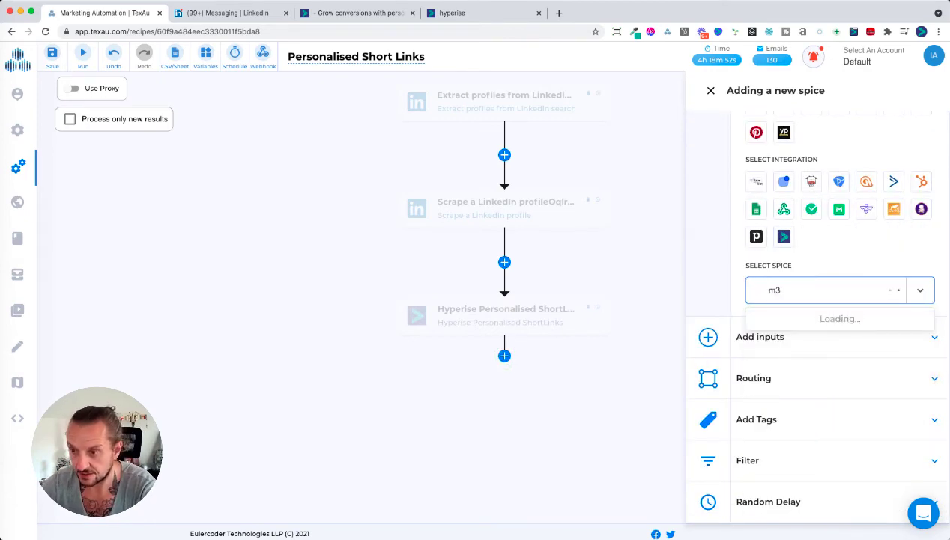
text(ssaf)
key(BackSpace)
text(ge)
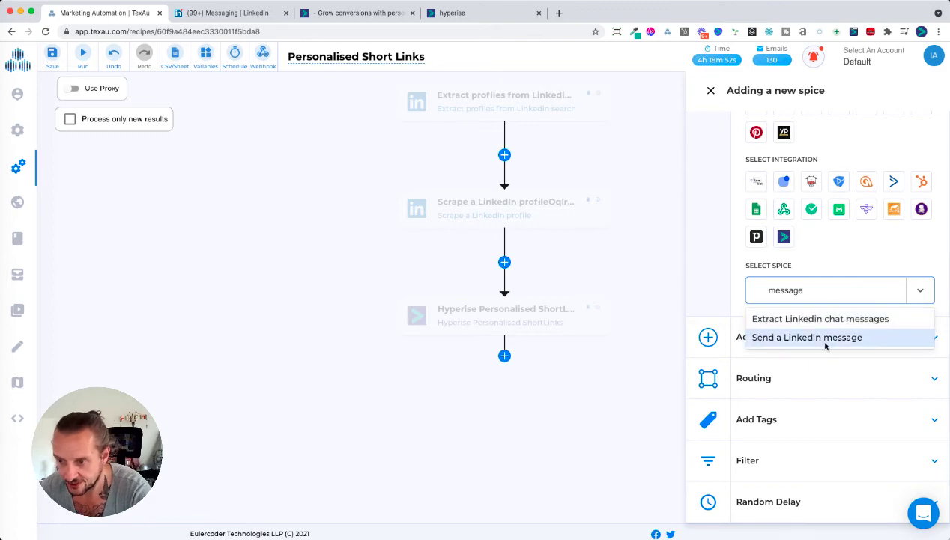
click(808, 333)
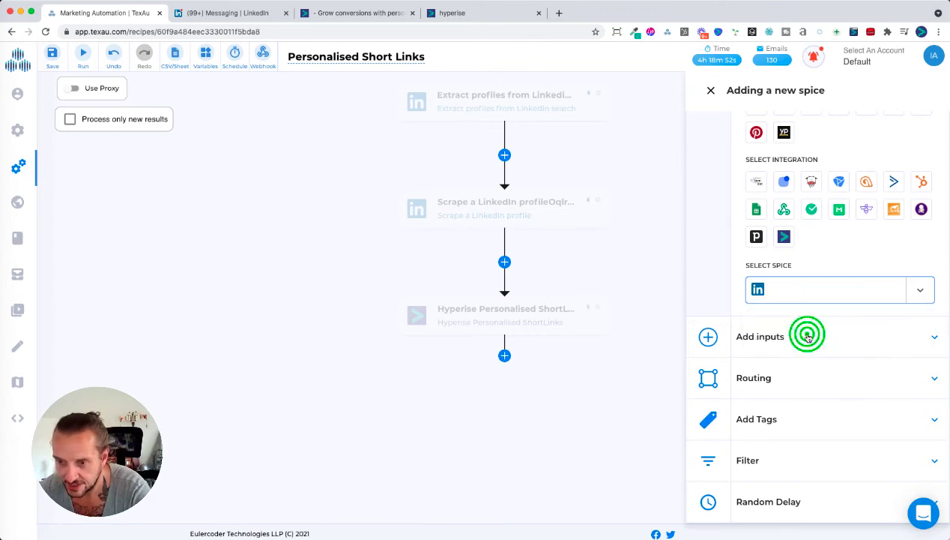
Begin the LinkedIn message with the greeting "Hi" followed by the firstName personalisation tag.
click(849, 154)
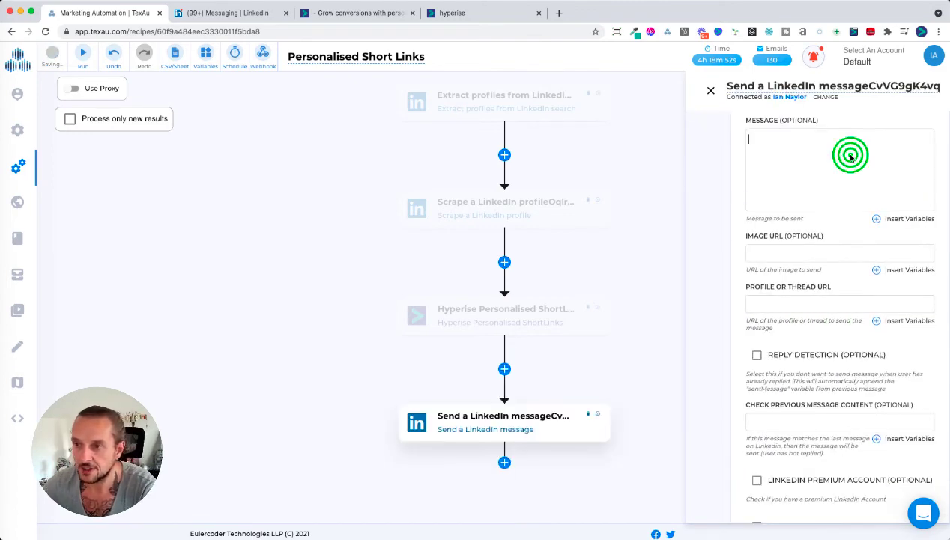
text(Hi)
click(908, 219)
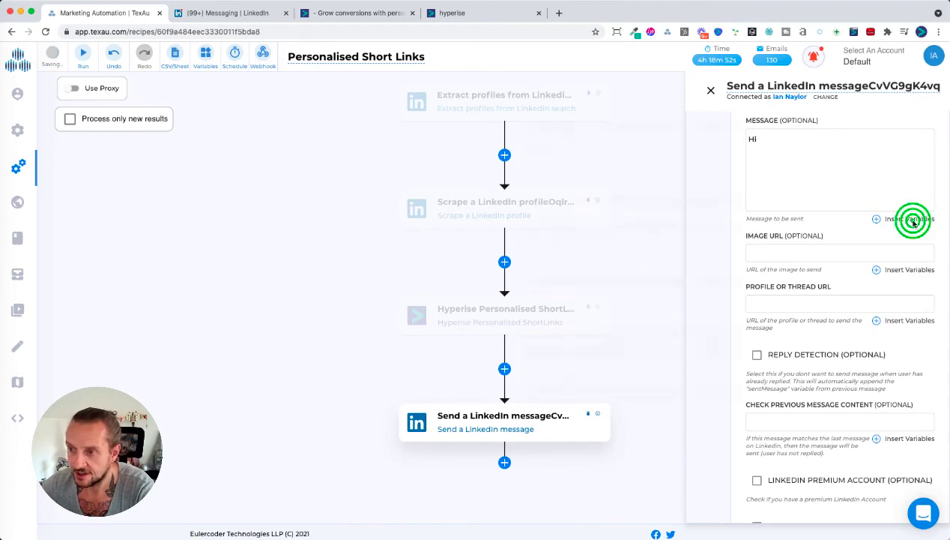
click(474, 90)
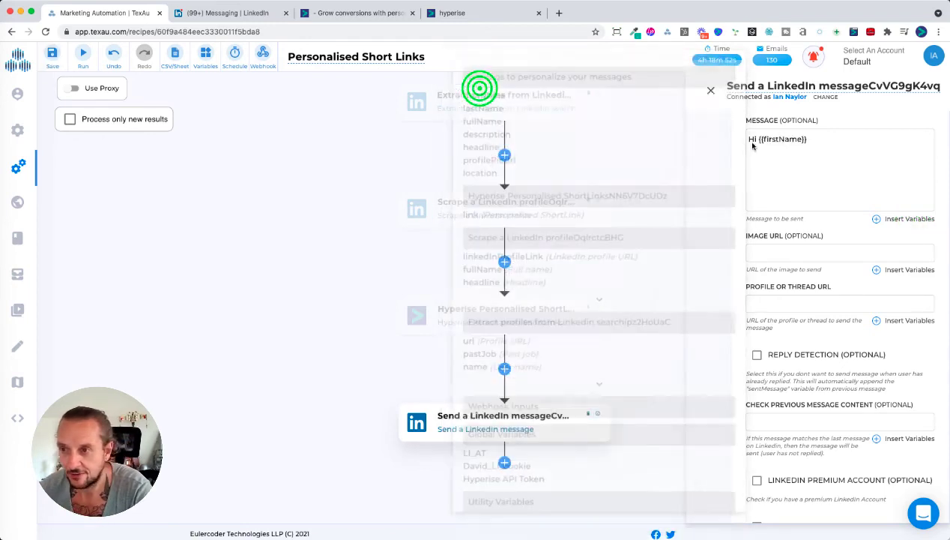
Insert the link variable from Hyperise Personalised ShortLinks below the greeting, separated by a blank line.
click(865, 157)
key(Return)
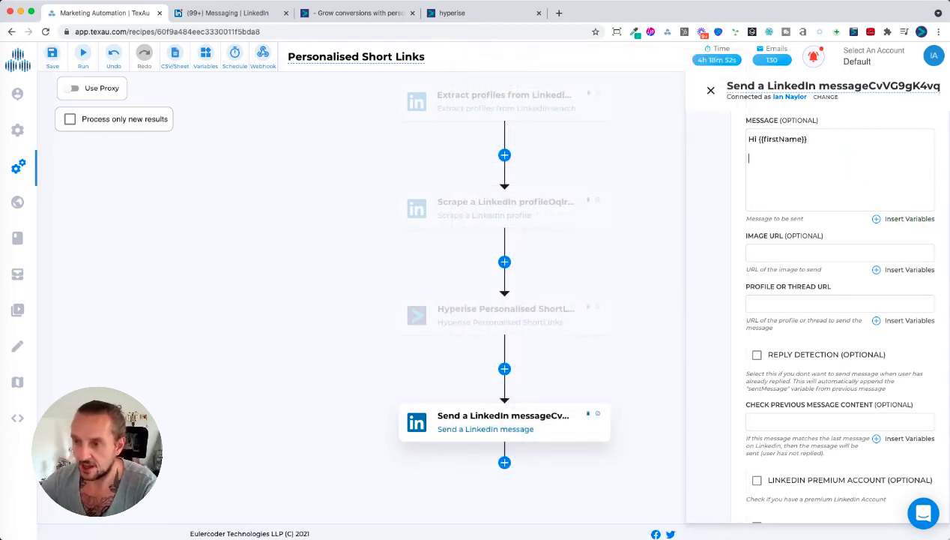
click(914, 218)
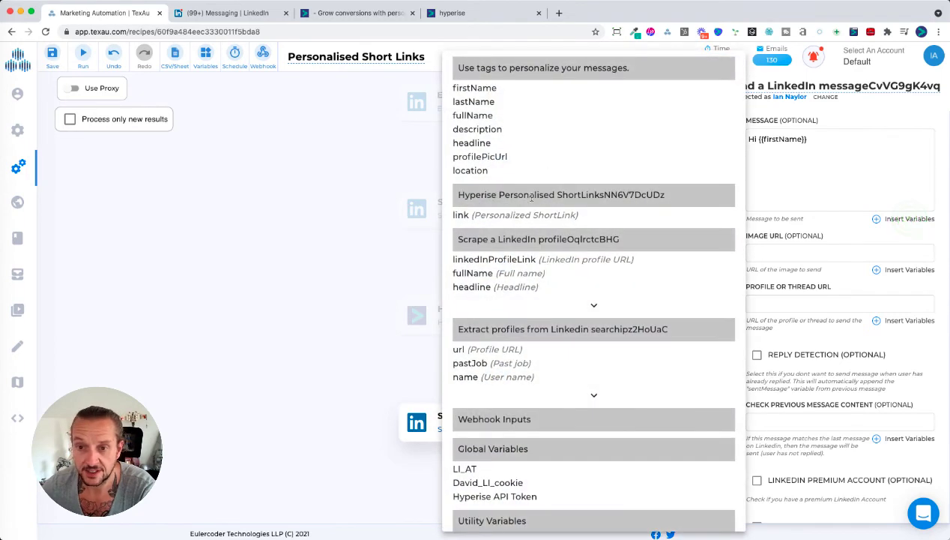
click(533, 214)
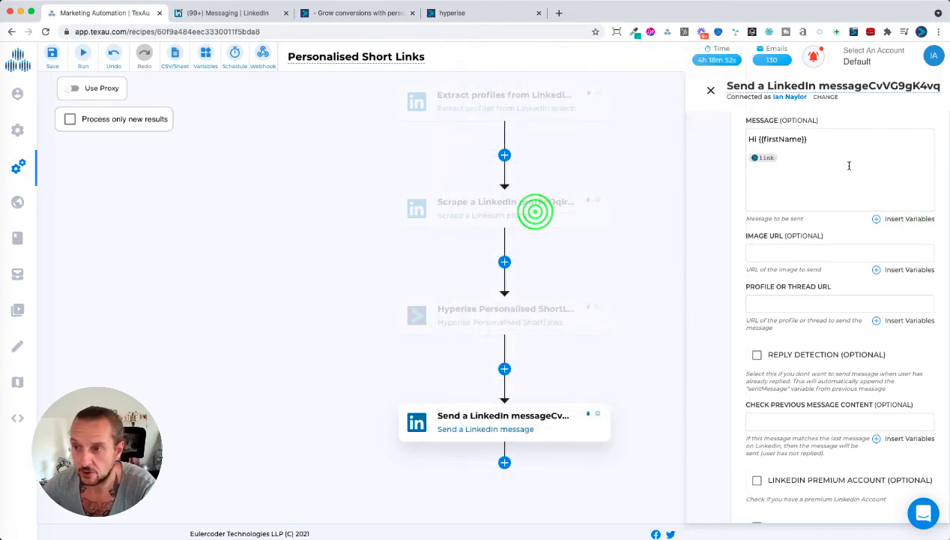
Close the message below the link with "Thnks" and the sender's first name on the following line.
click(855, 161)
click(827, 156)
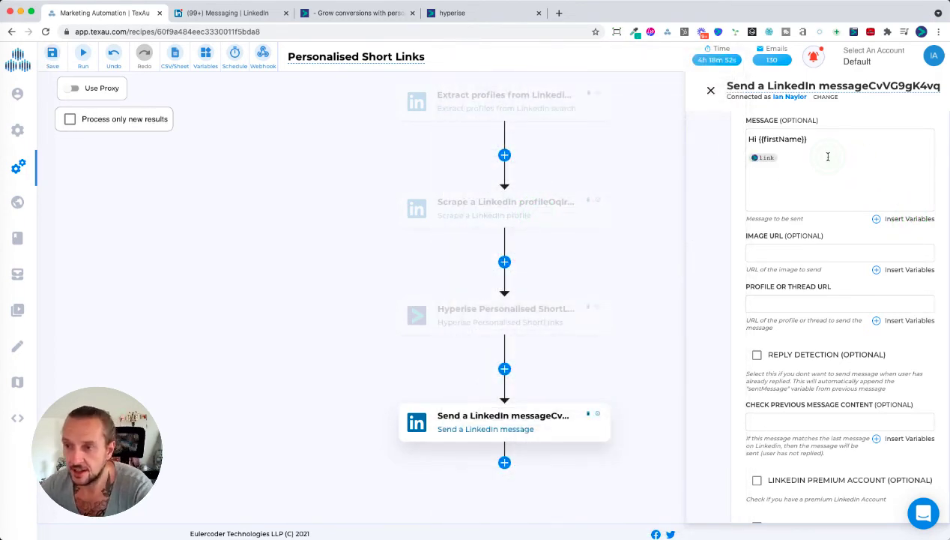
click(828, 156)
key(Return)
text(Tahnks)
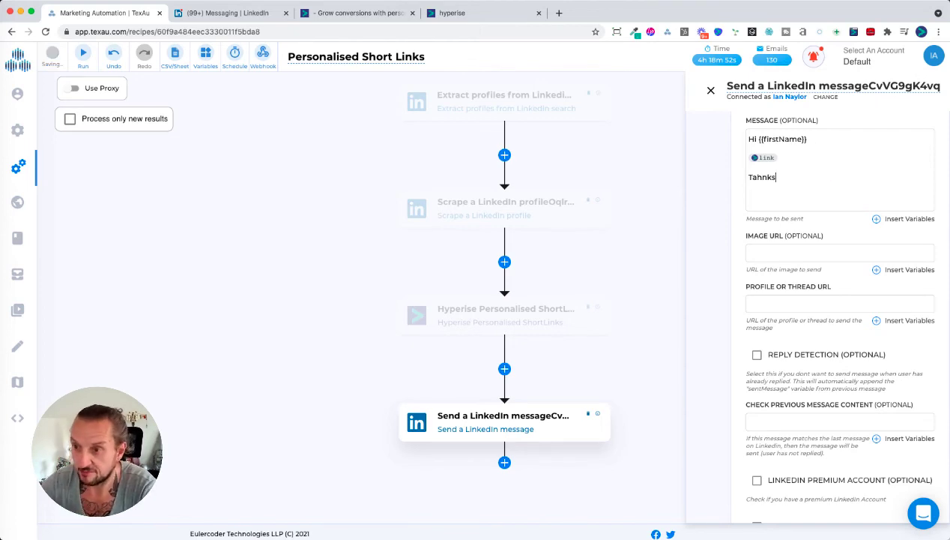
key(BackSpace)
key(BackSpace)
key(BackSpace)
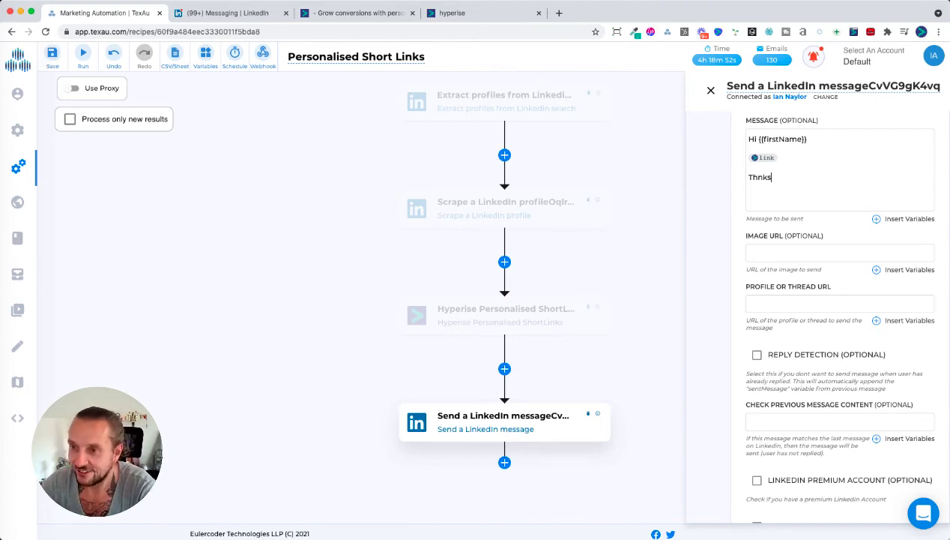
text(s)
key(Return)
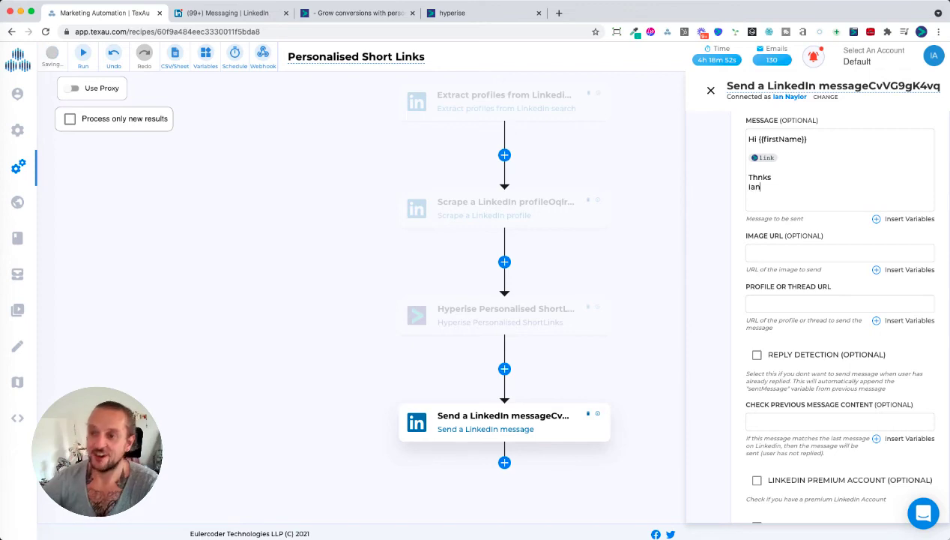
text(Ian)
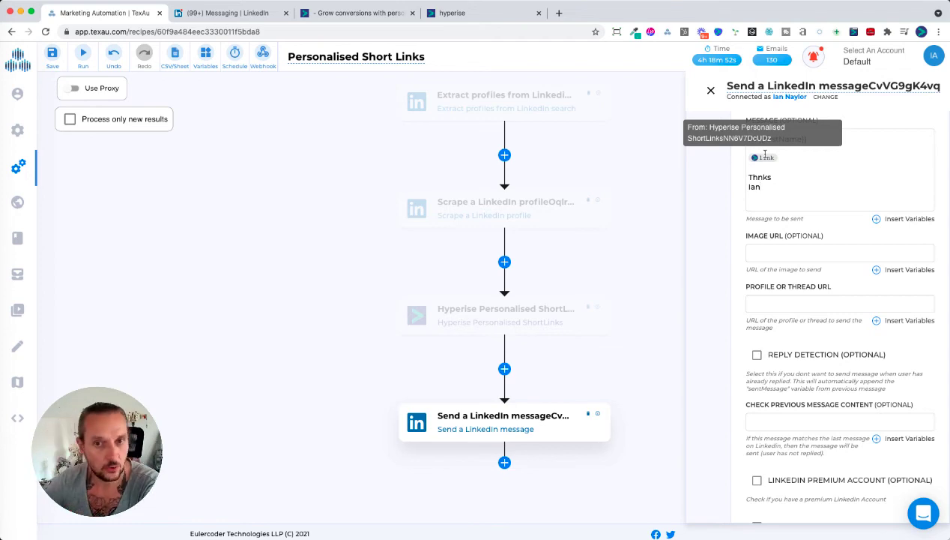
Set the message's Profile or Thread URL to the linkedInProfileLink variable from Scrape a LinkedIn profile and close the spice settings.
click(228, 13)
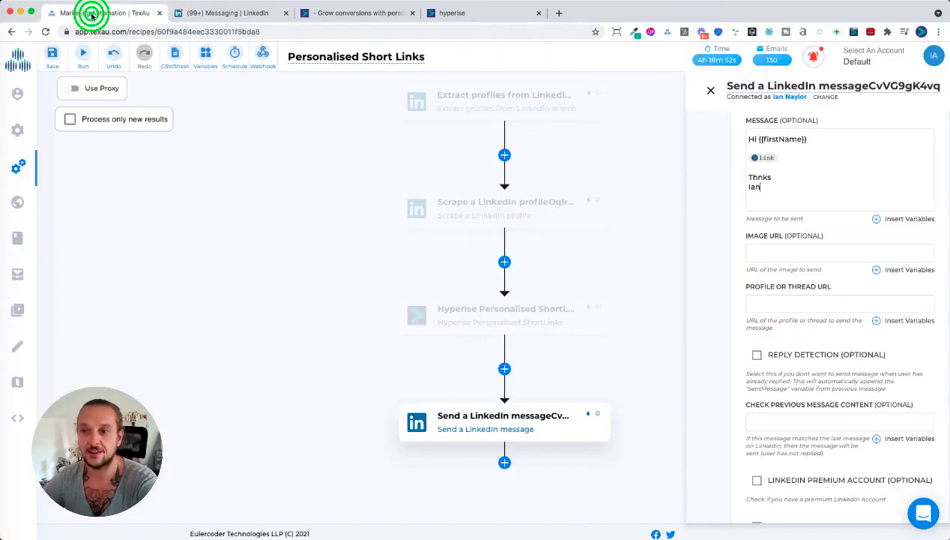
click(94, 13)
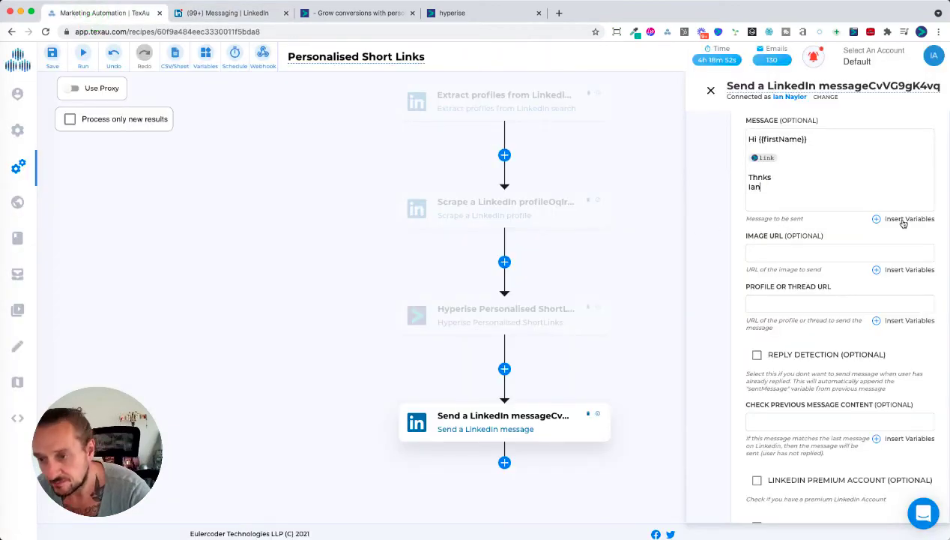
scroll(819, 244, up, 3)
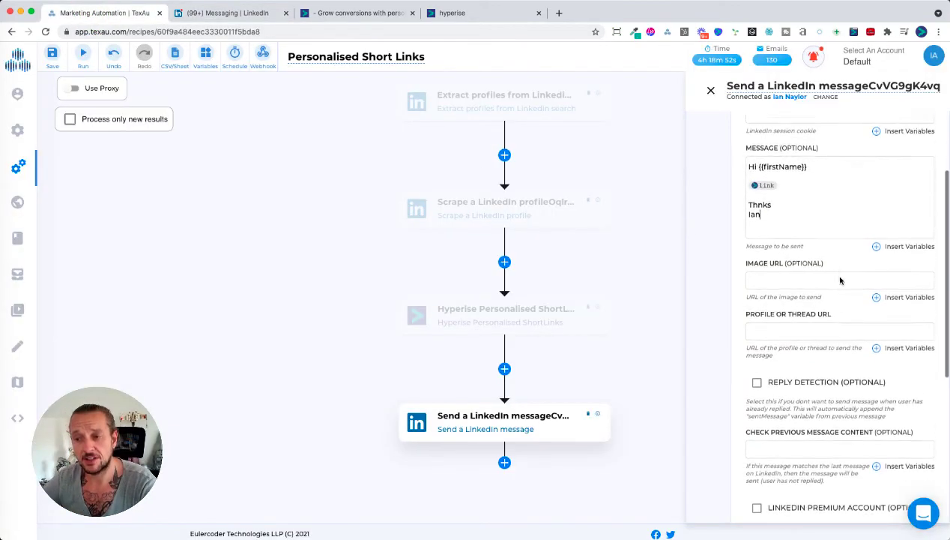
click(802, 372)
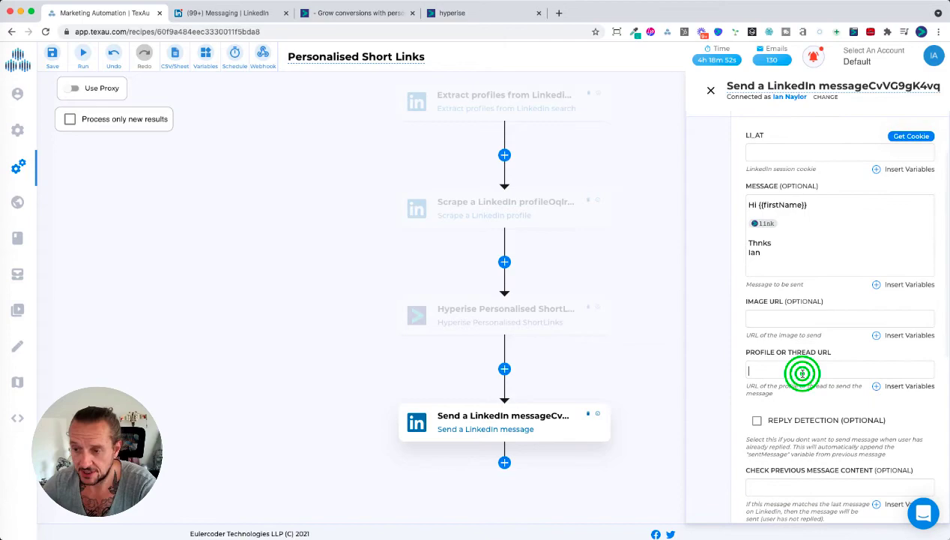
click(893, 385)
click(544, 134)
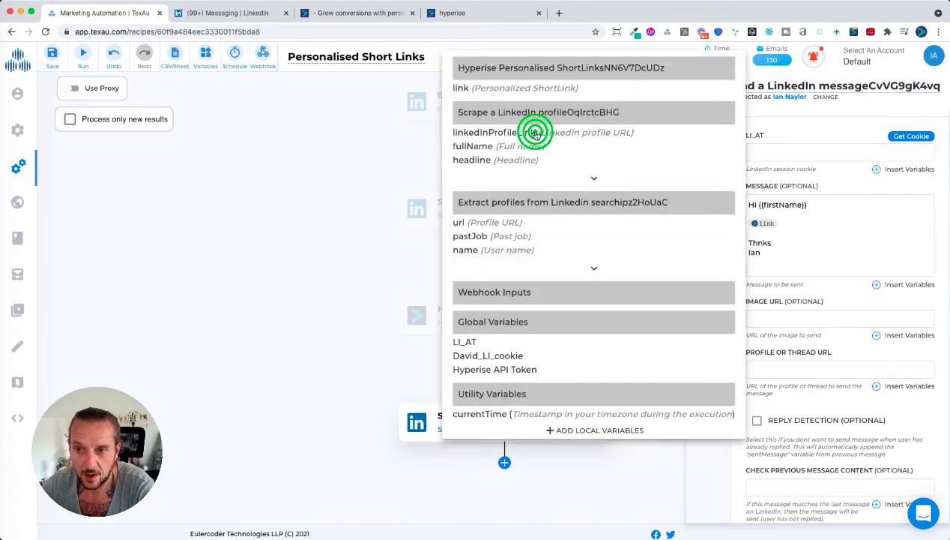
scroll(778, 297, down, 5)
scroll(777, 297, down, 2)
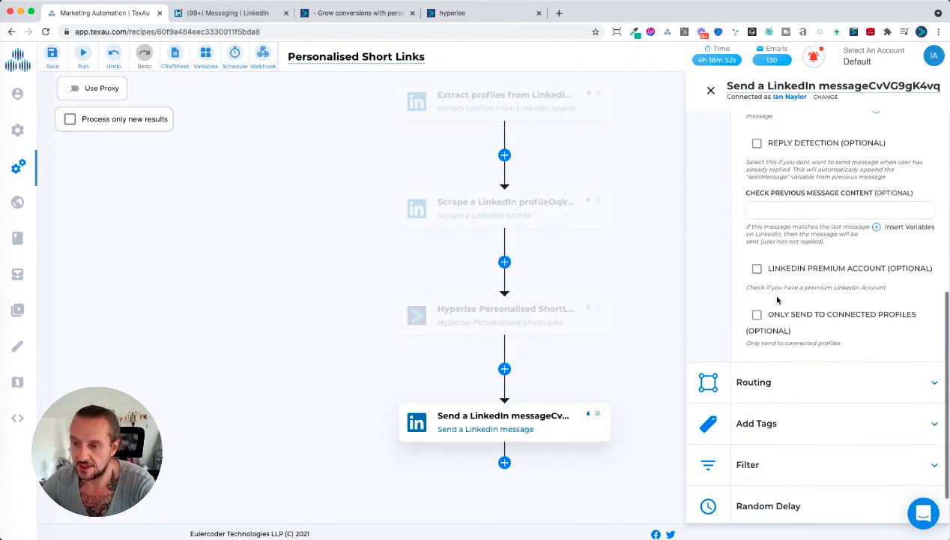
scroll(777, 297, up, 5)
click(336, 254)
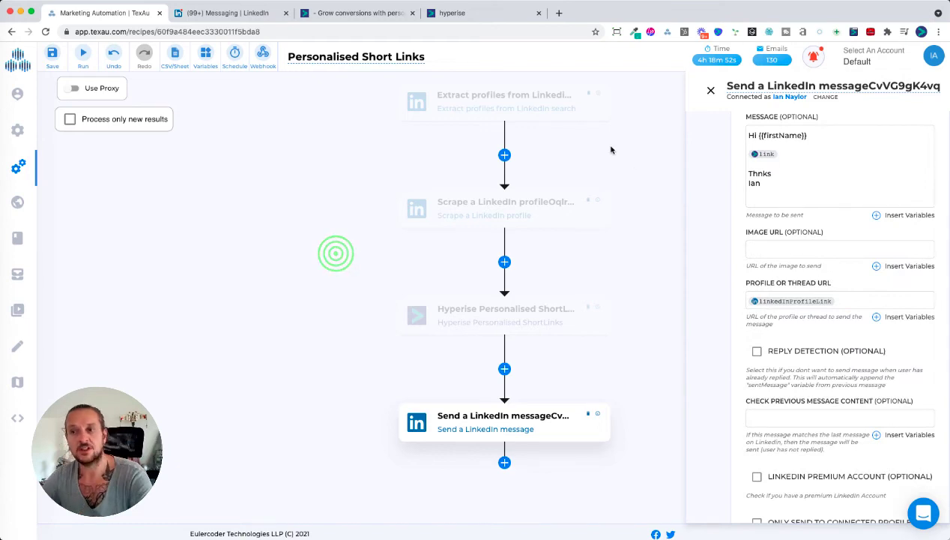
click(710, 90)
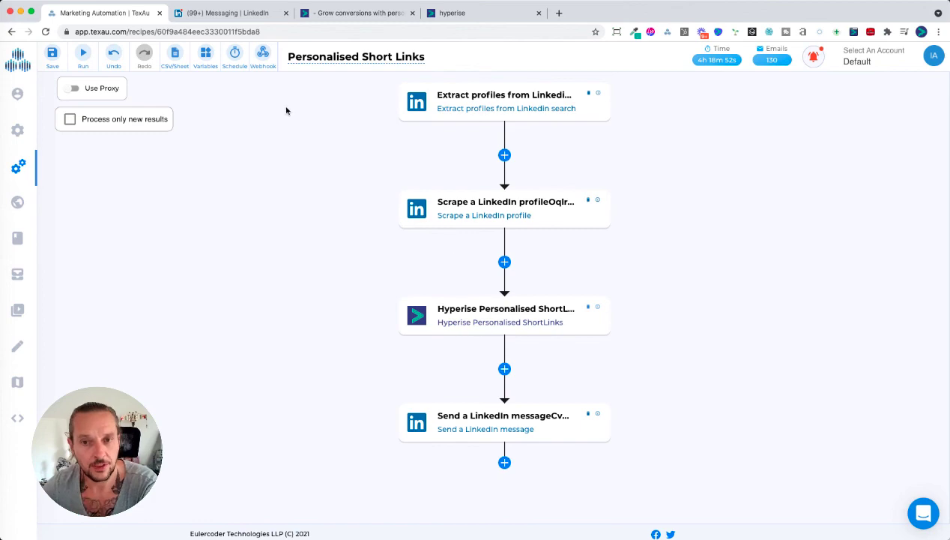
Switch to Hyperise, examine the Link-type entry in the custom domain settings, and return to the TexAu recipe.
click(502, 13)
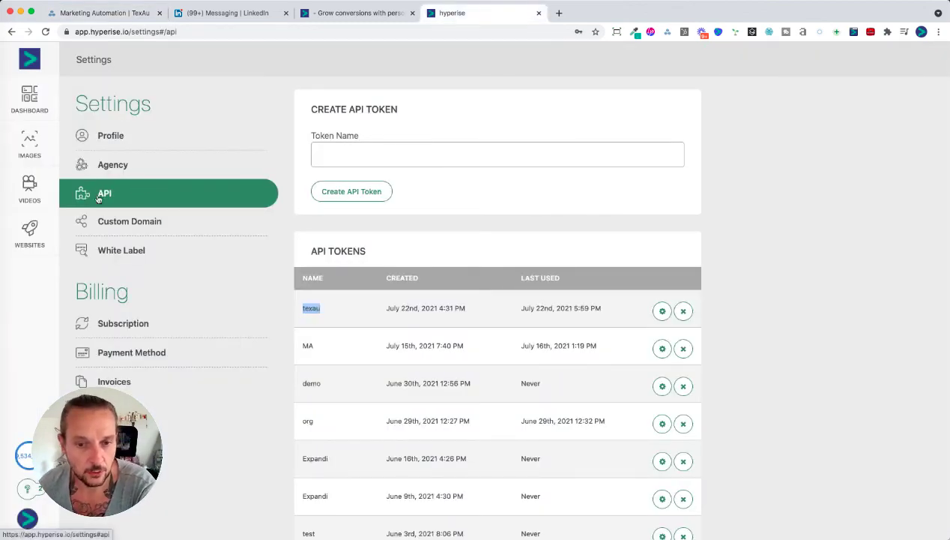
click(126, 224)
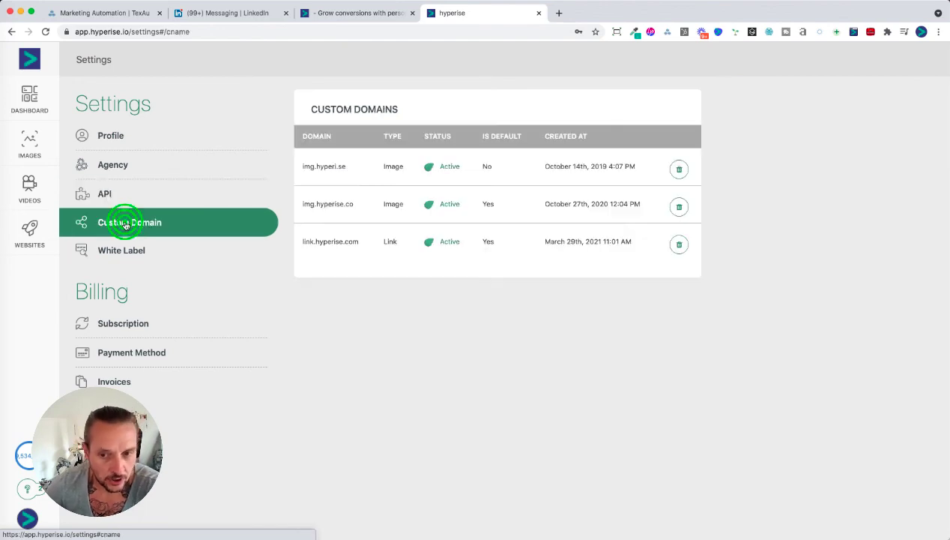
click(390, 242)
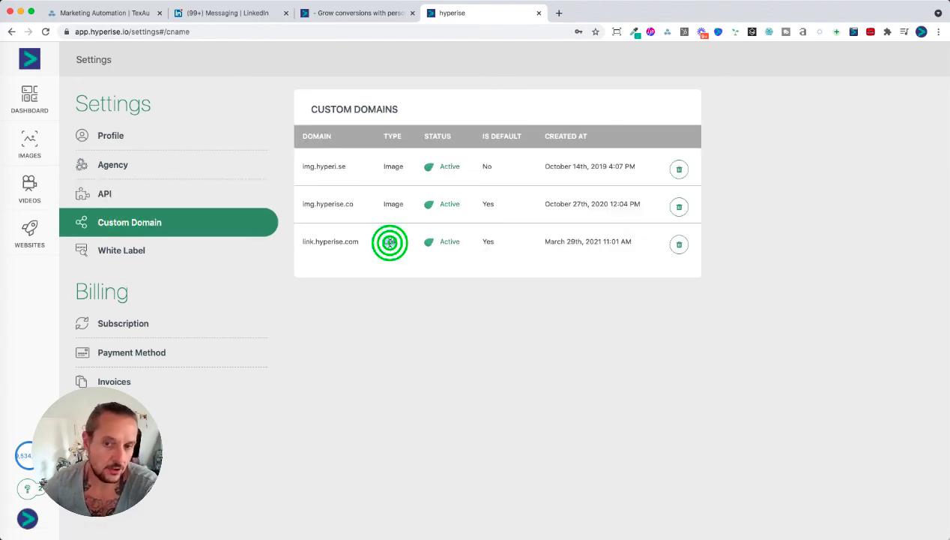
double_click(390, 243)
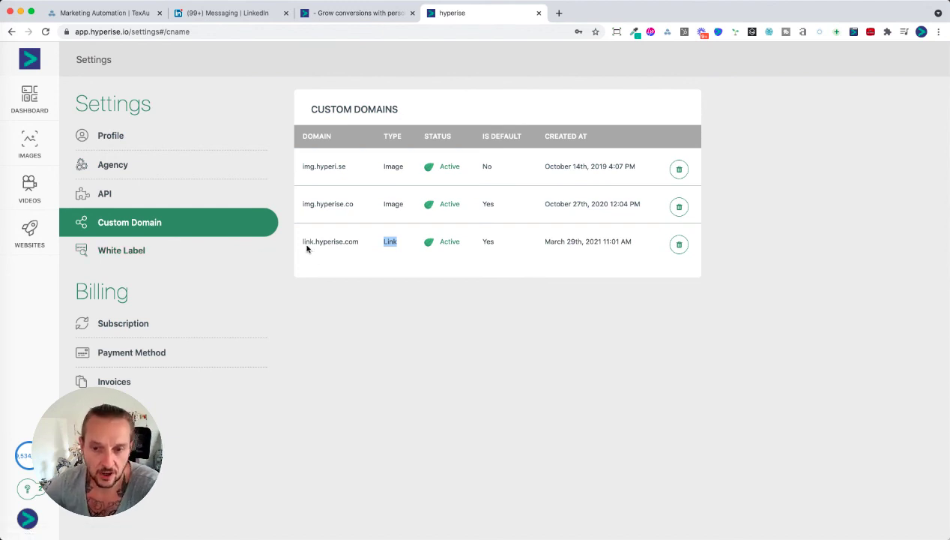
drag(304, 242, 358, 243)
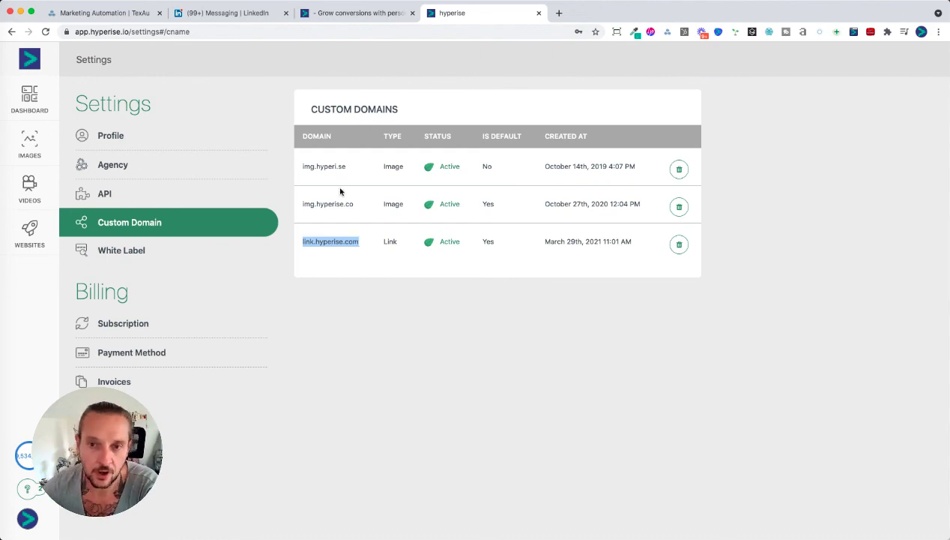
click(115, 15)
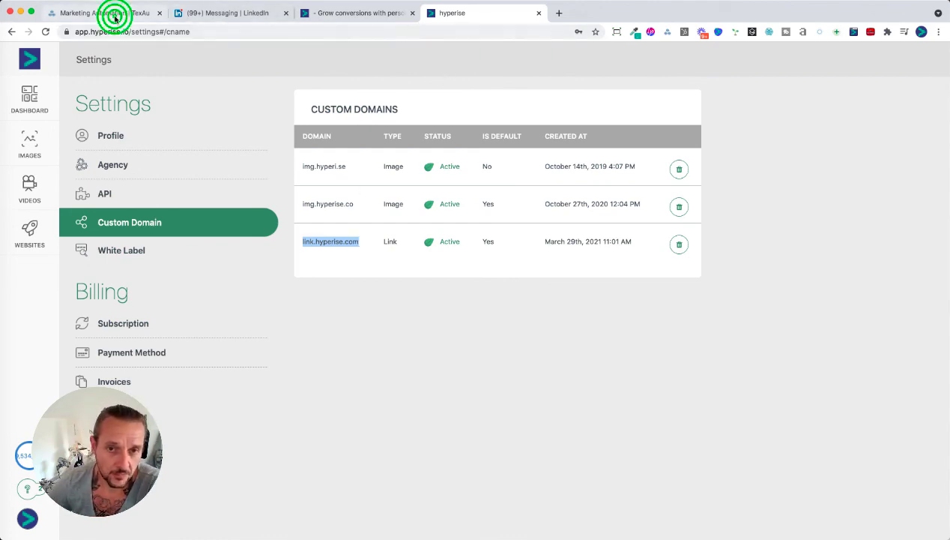